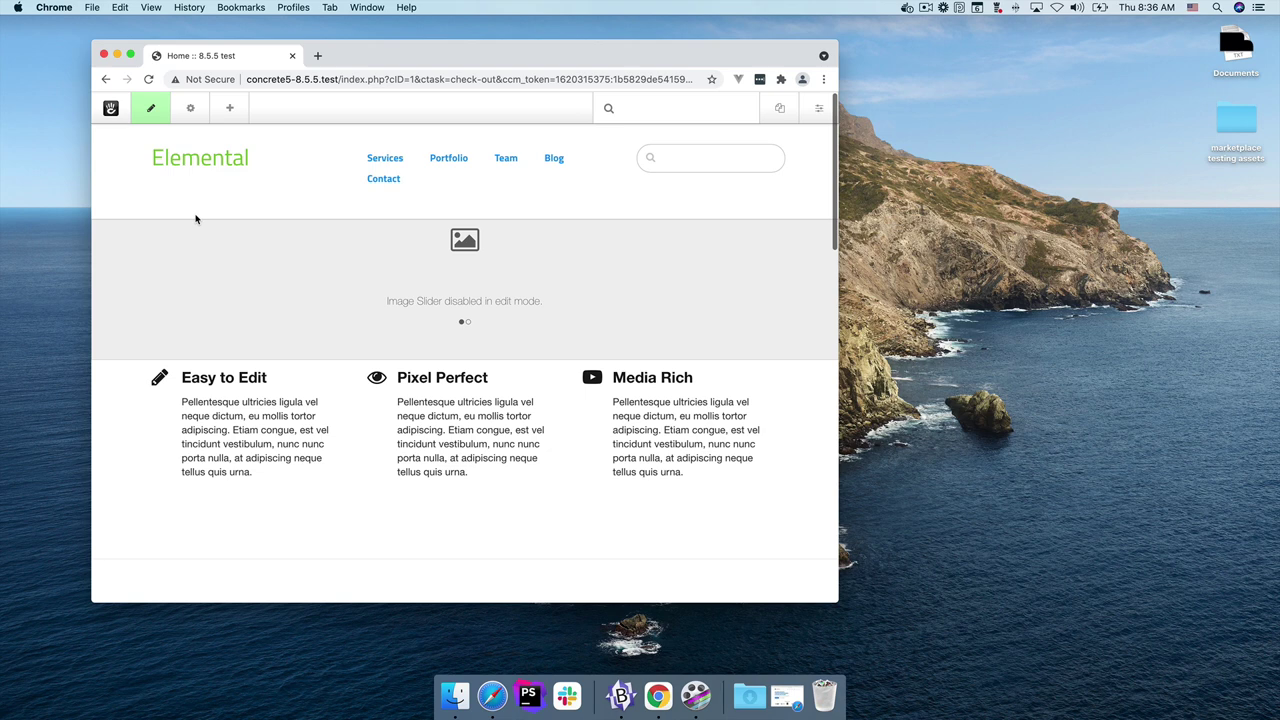
Open the three-column feature layout for editing and check how it adapts to a narrow and a wider browser window, leaving it unsaved
{"action": "scroll", "coordinate": [195, 219], "scroll_direction": "down", "scroll_amount": 1}
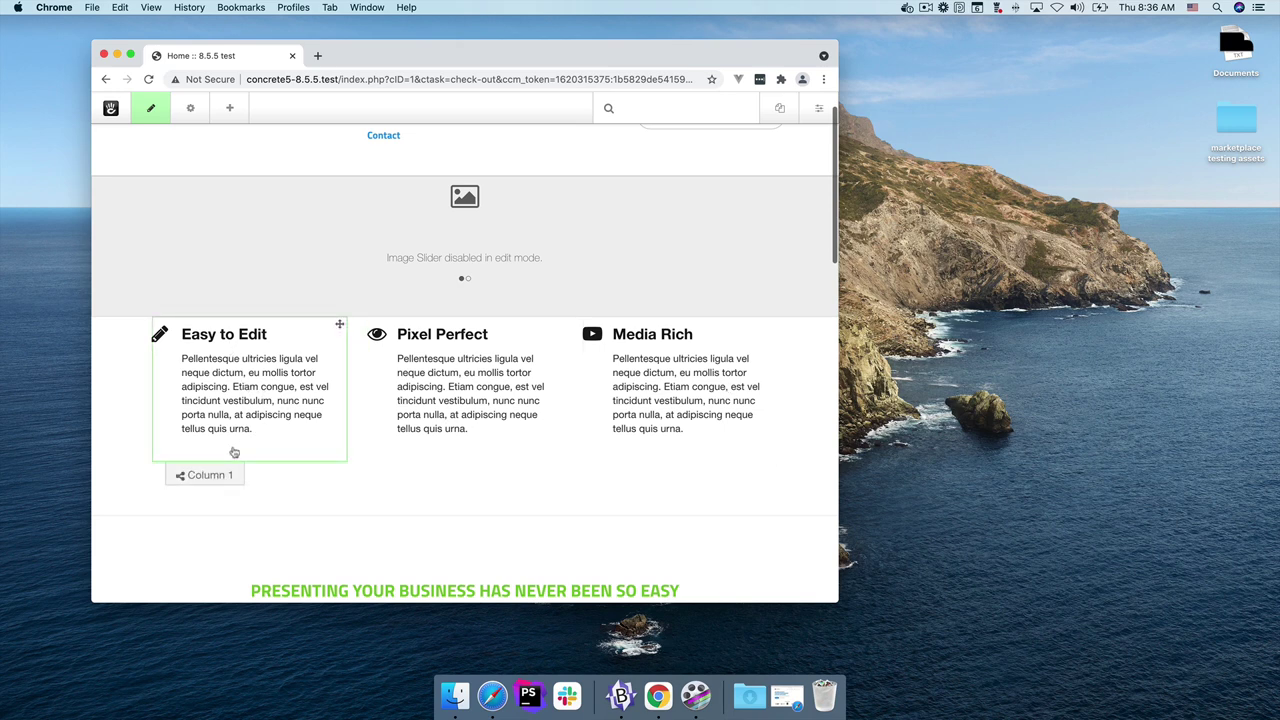
{"action": "left_click", "coordinate": [212, 476]}
{"action": "left_click", "coordinate": [212, 406]}
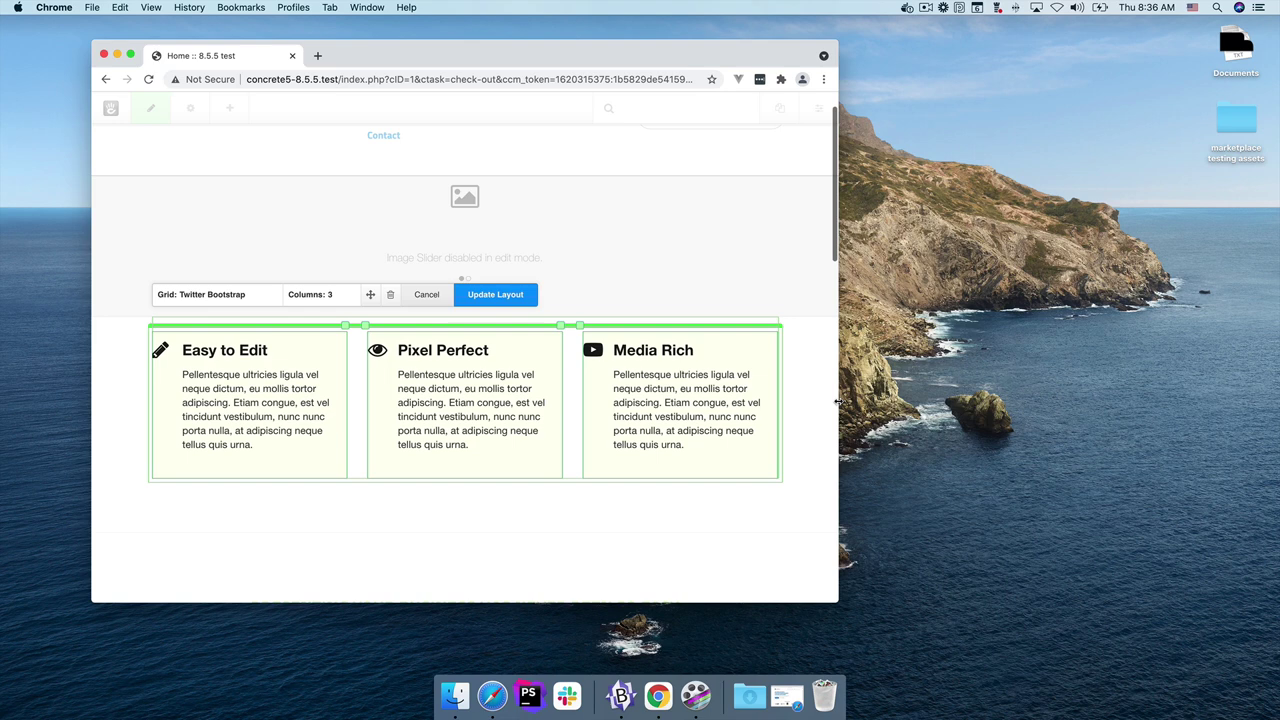
{"action": "left_click_drag", "start_coordinate": [838, 401], "coordinate": [345, 401]}
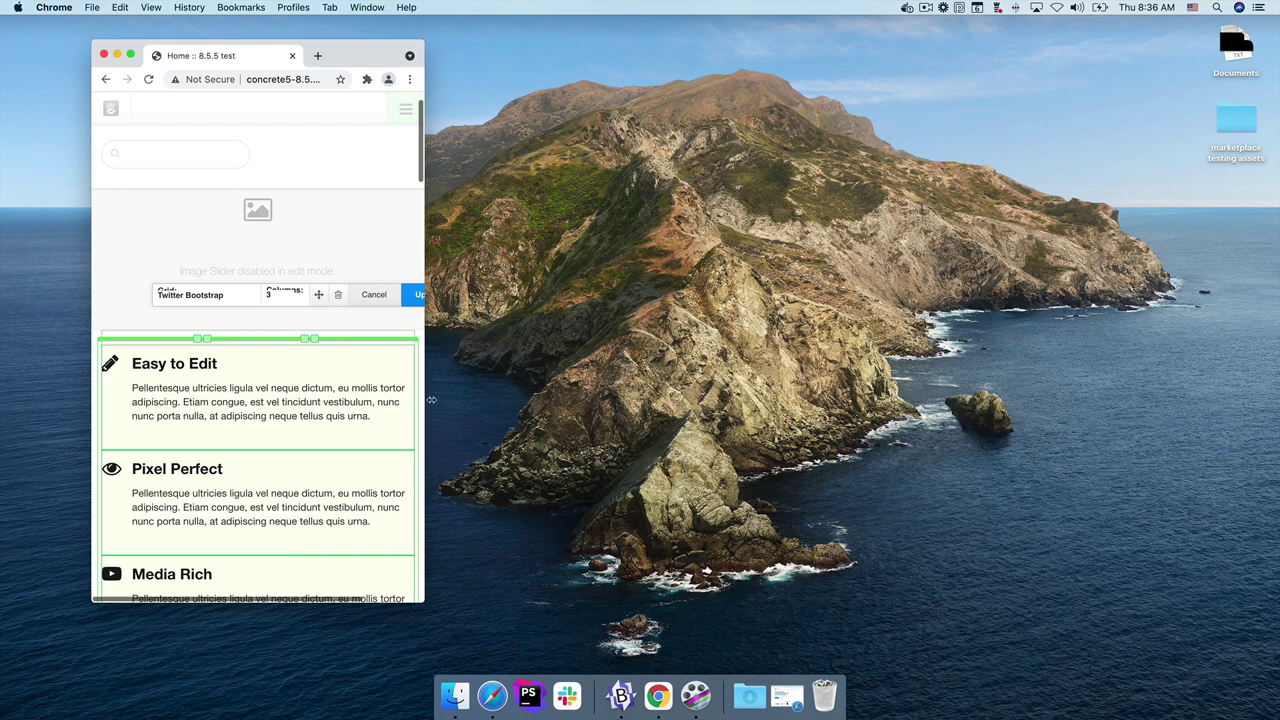
{"action": "left_click_drag", "start_coordinate": [426, 401], "coordinate": [744, 413]}
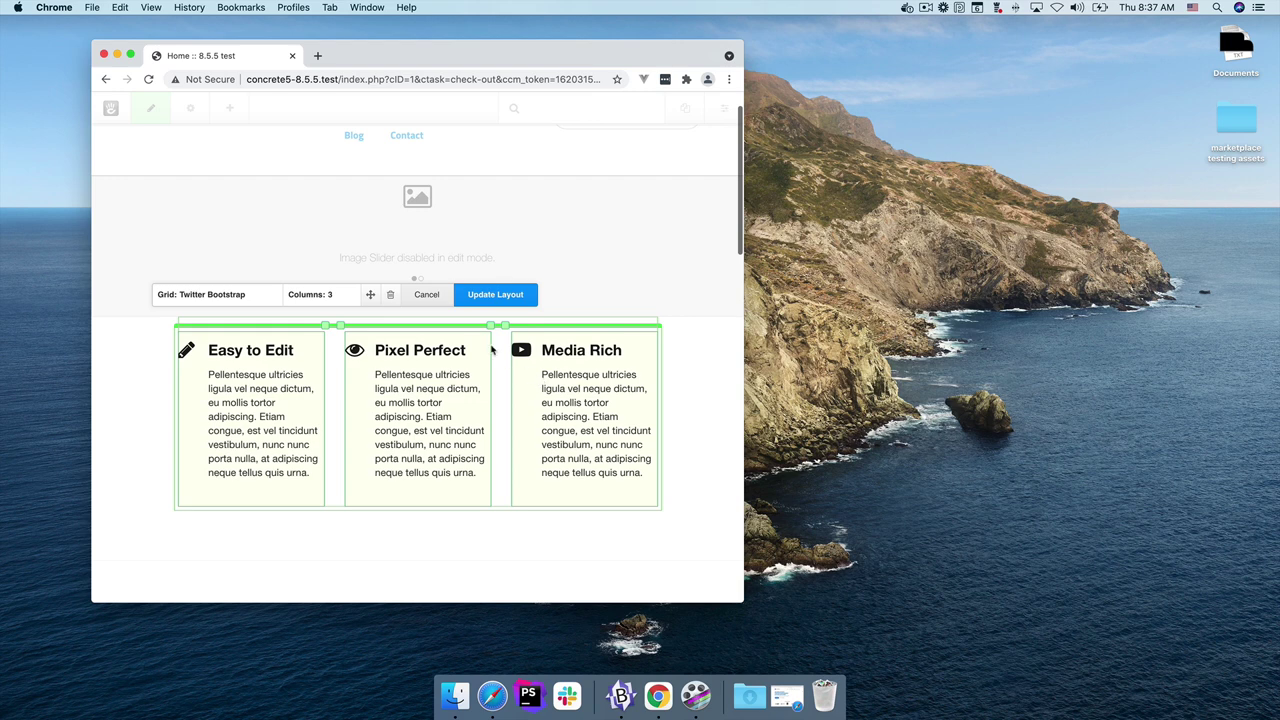
{"action": "left_click", "coordinate": [427, 295]}
Start a new layout in the Main area above the footer and choose the Left Sidebar preset
{"action": "scroll", "coordinate": [160, 240], "scroll_direction": "down", "scroll_amount": 10}
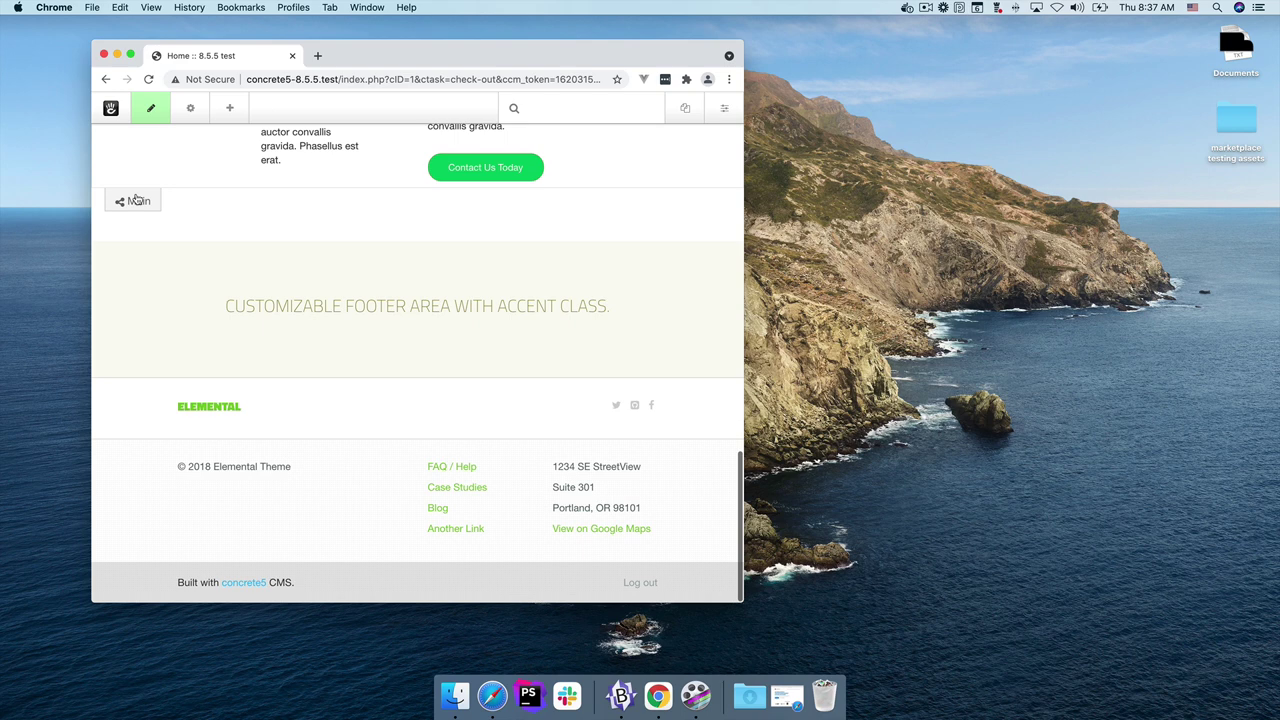
{"action": "left_click", "coordinate": [136, 200]}
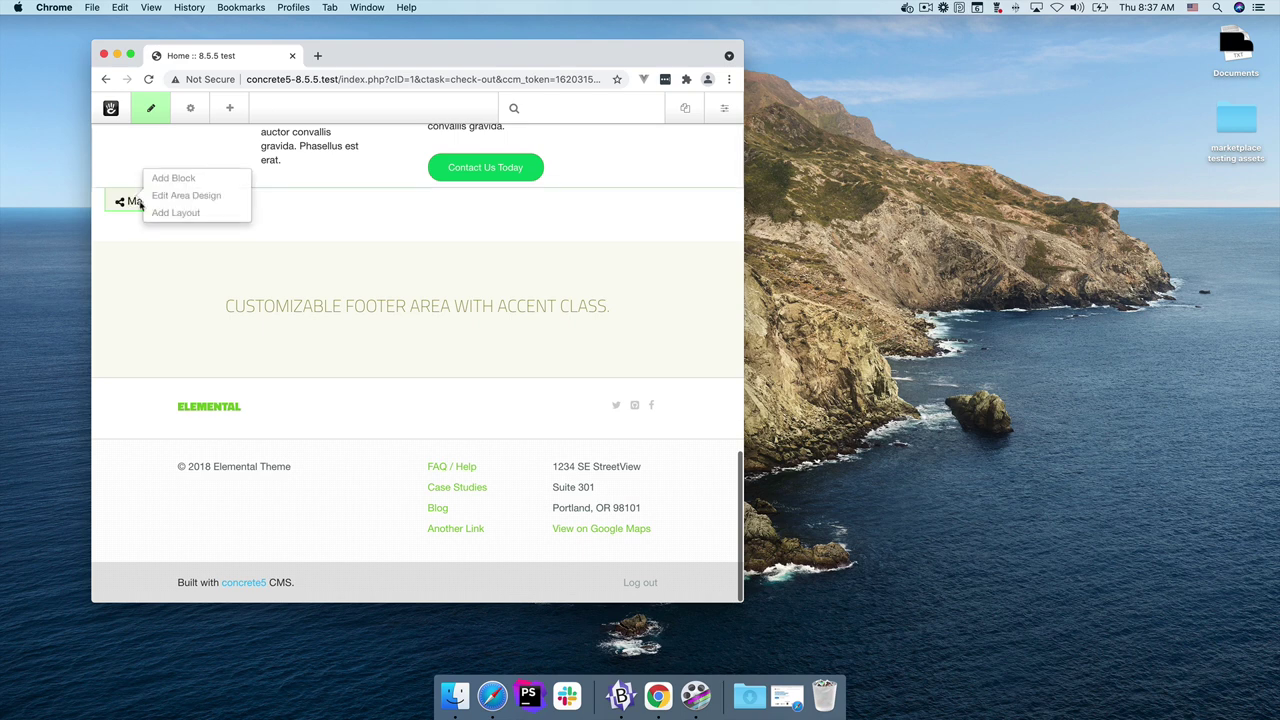
{"action": "left_click", "coordinate": [178, 210]}
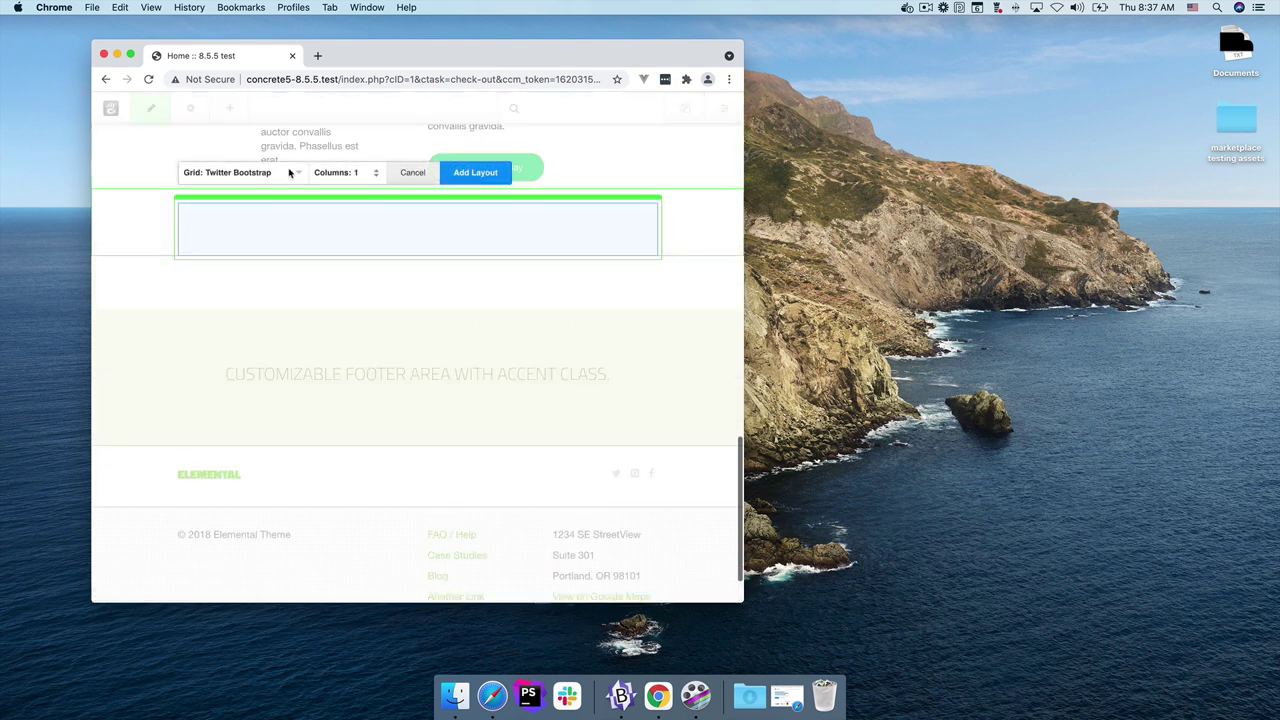
{"action": "left_click", "coordinate": [288, 173]}
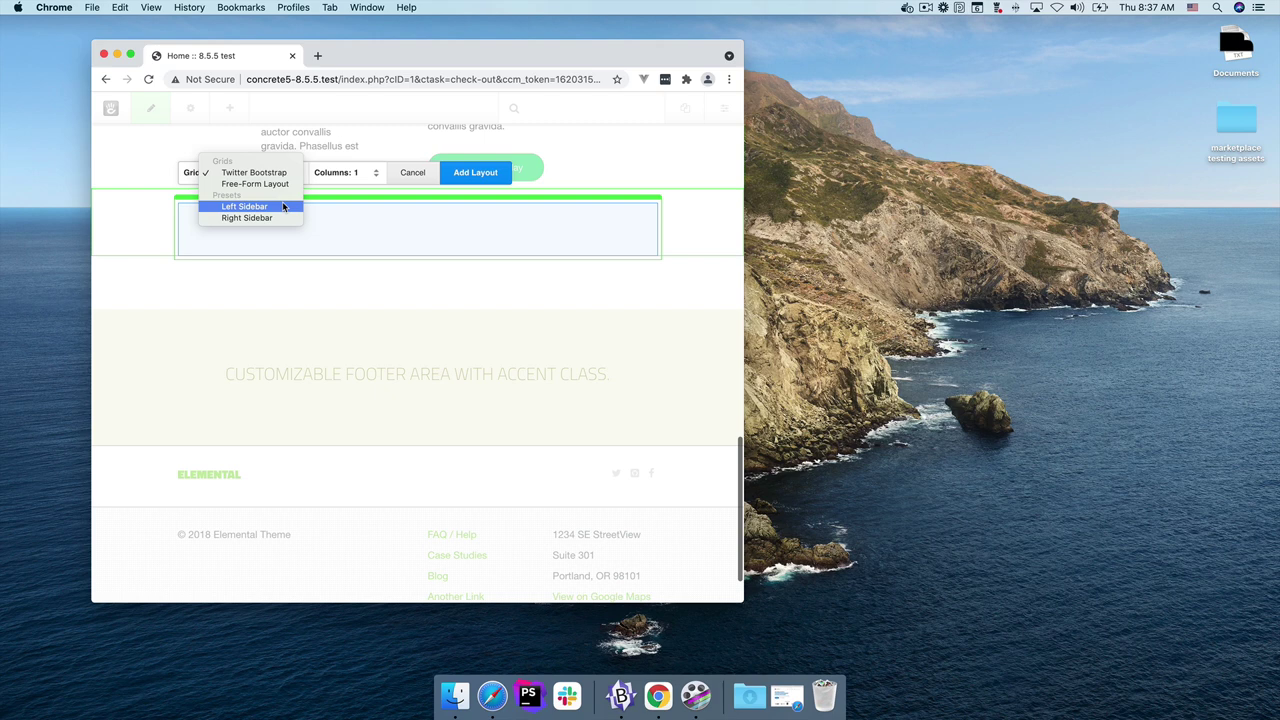
{"action": "left_click", "coordinate": [283, 207]}
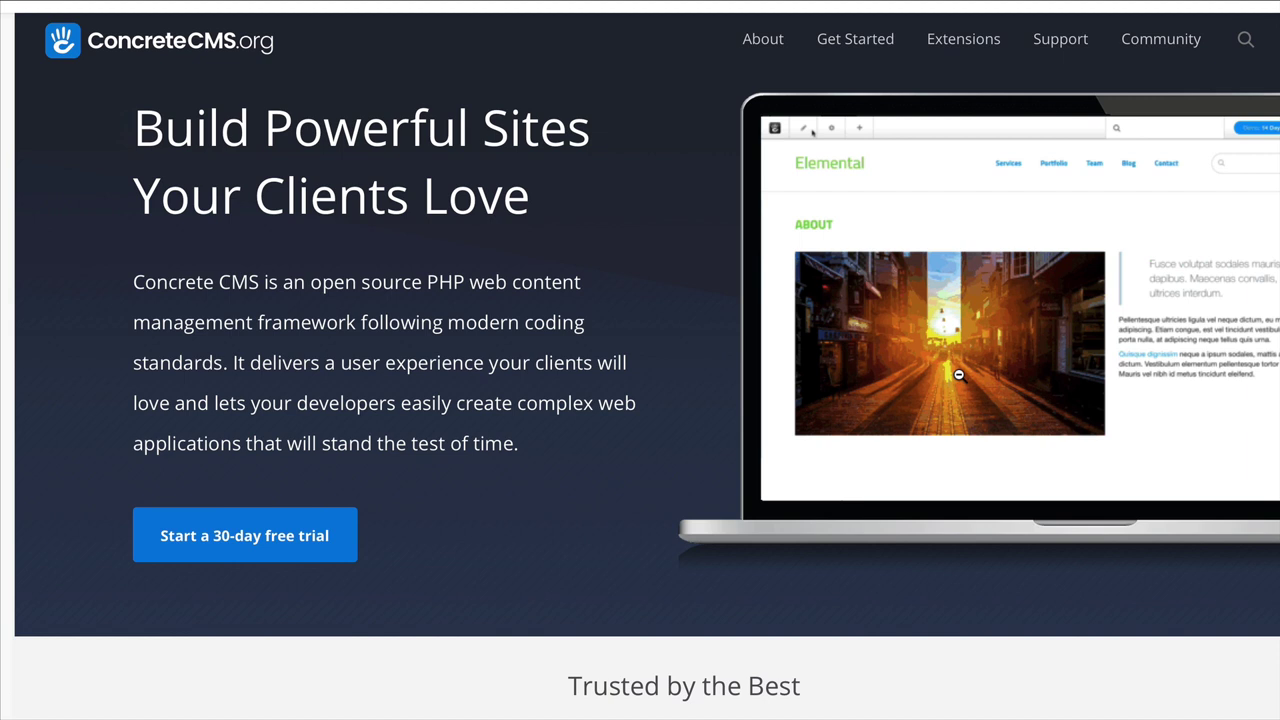
Examine the ConcreteCMS.org homepage design, comparing its Trusted by the Best, In-Context Editing and Growing Community sections and their testimonials
{"action": "scroll", "coordinate": [662, 266], "scroll_direction": "down", "scroll_amount": 3}
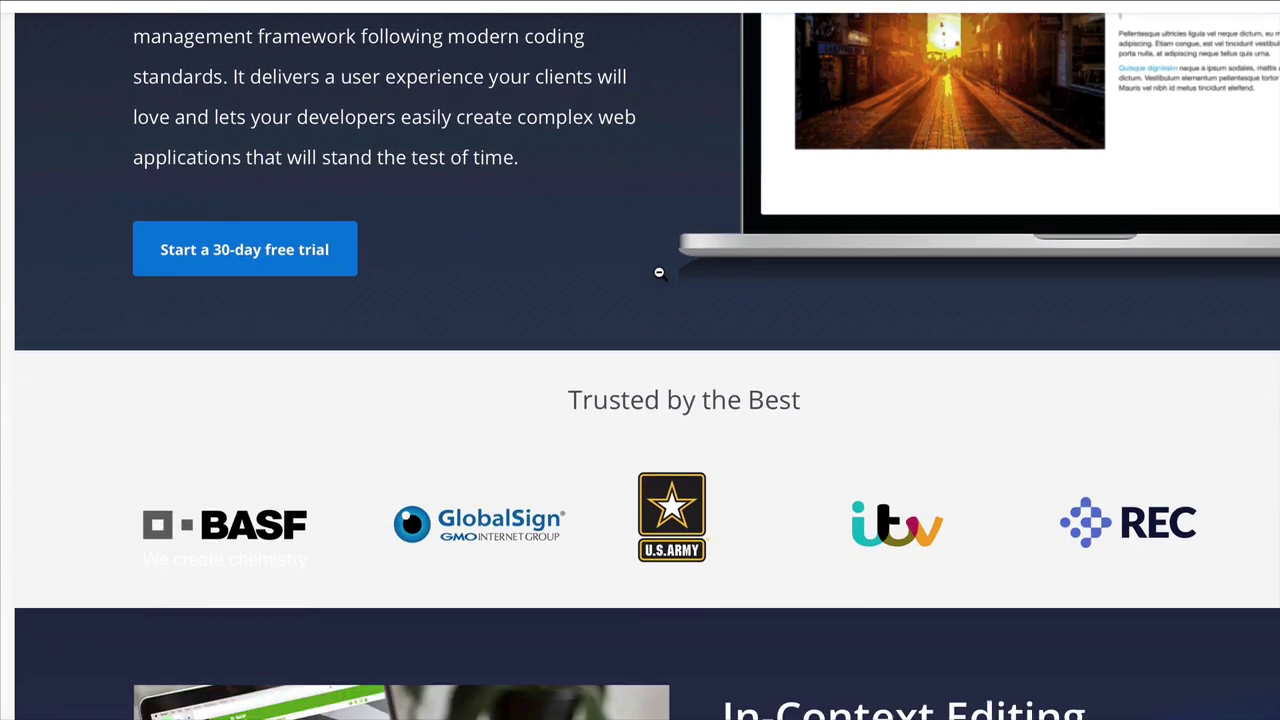
{"action": "scroll", "coordinate": [659, 272], "scroll_direction": "down", "scroll_amount": 2}
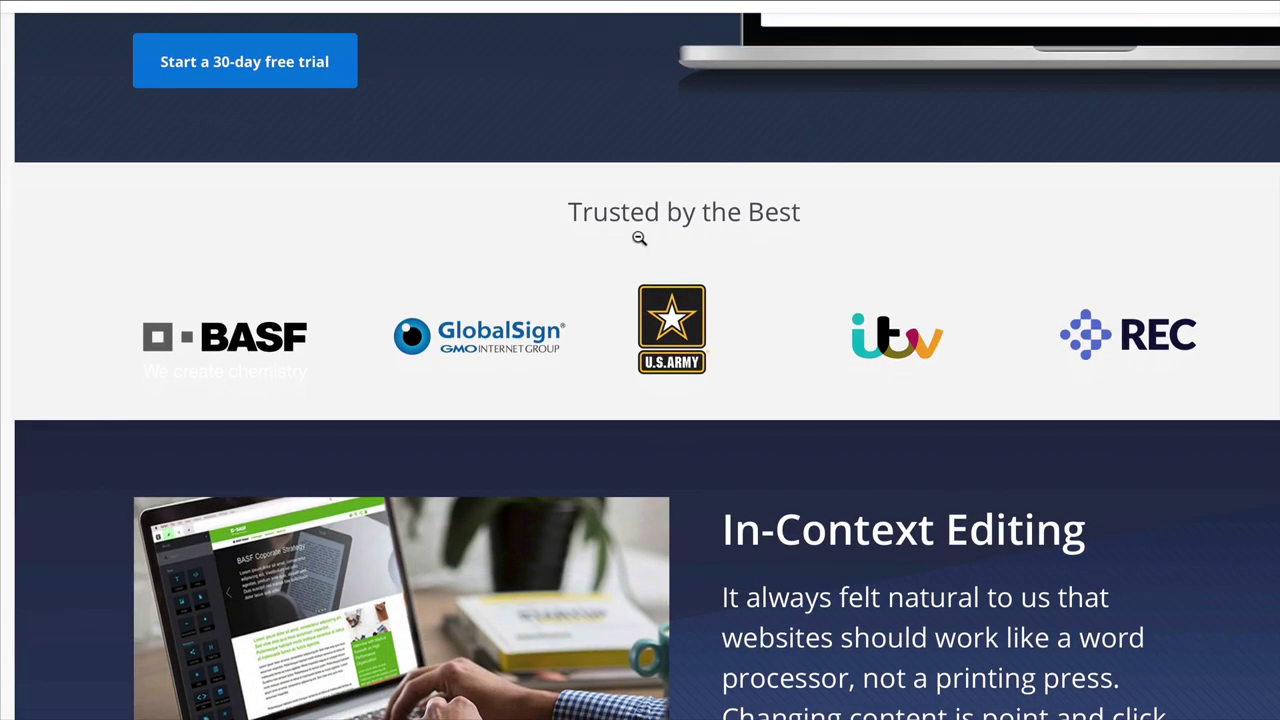
{"action": "scroll", "coordinate": [639, 238], "scroll_direction": "down", "scroll_amount": 1}
{"action": "scroll", "coordinate": [637, 237], "scroll_direction": "down", "scroll_amount": 2}
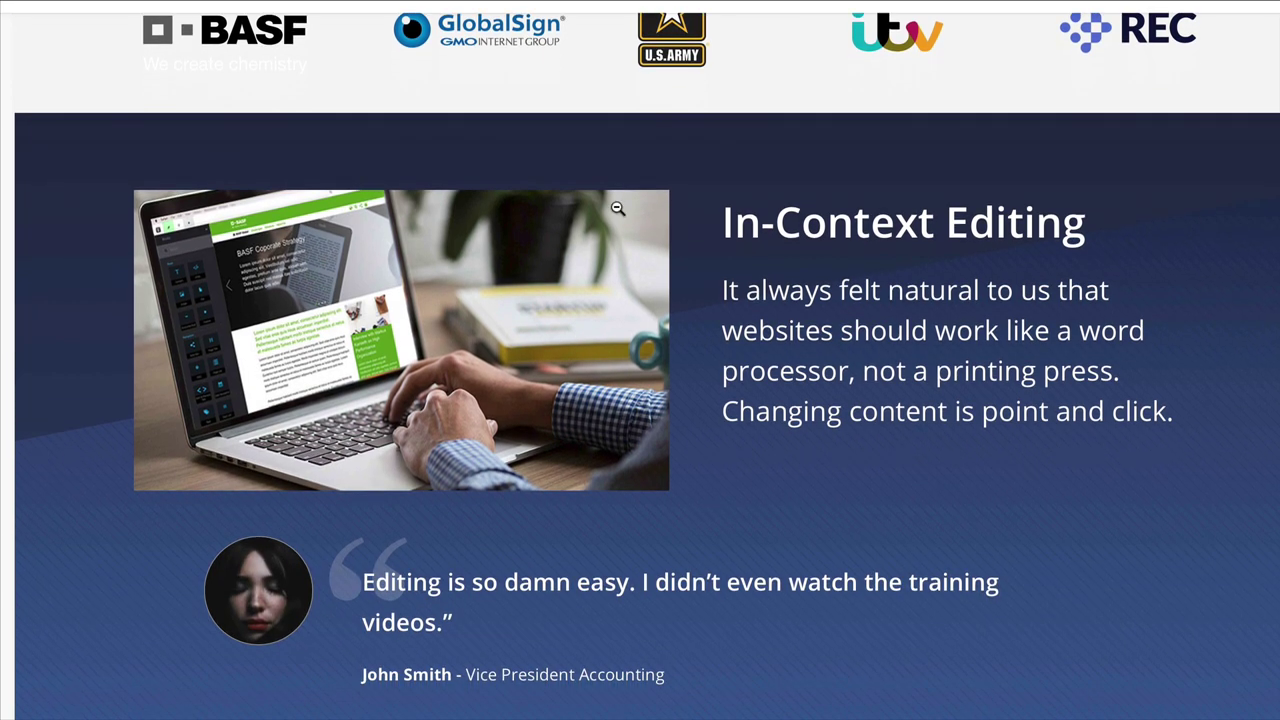
{"action": "scroll", "coordinate": [570, 300], "scroll_direction": "down", "scroll_amount": 1}
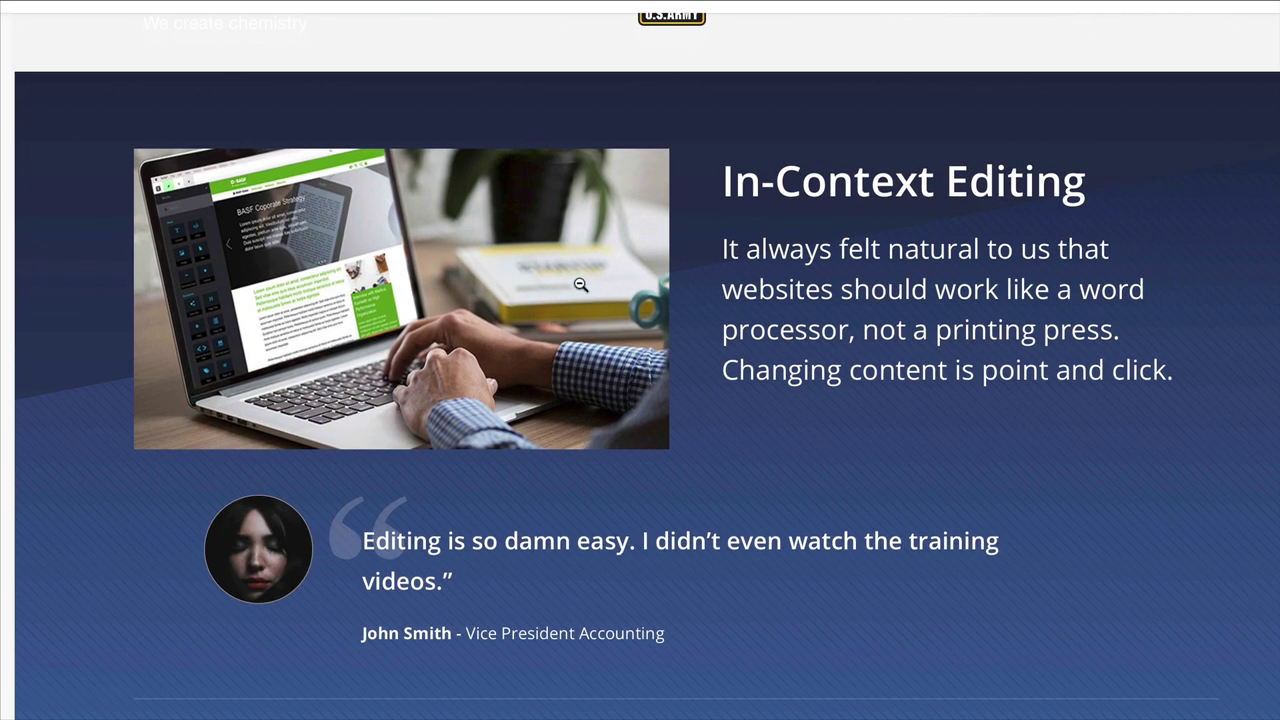
{"action": "scroll", "coordinate": [580, 285], "scroll_direction": "down", "scroll_amount": 1}
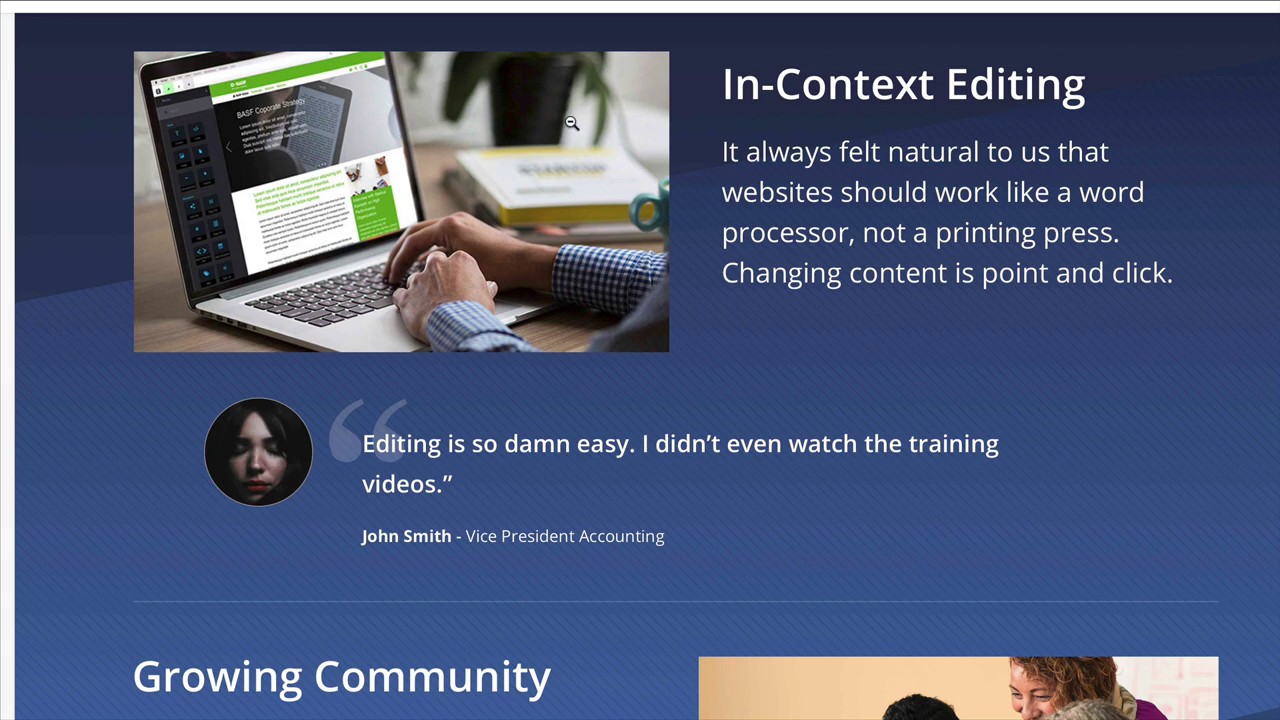
{"action": "scroll", "coordinate": [808, 115], "scroll_direction": "down", "scroll_amount": 1}
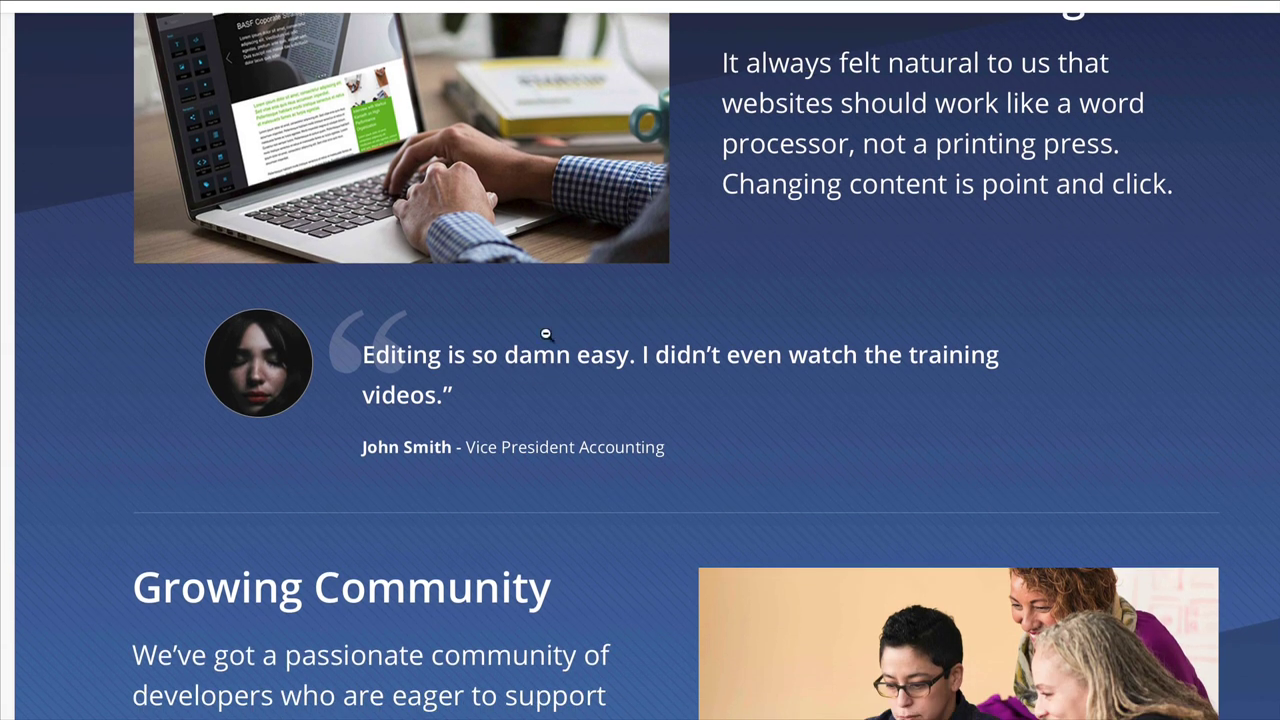
{"action": "scroll", "coordinate": [476, 456], "scroll_direction": "down", "scroll_amount": 1}
{"action": "scroll", "coordinate": [476, 456], "scroll_direction": "down", "scroll_amount": 1}
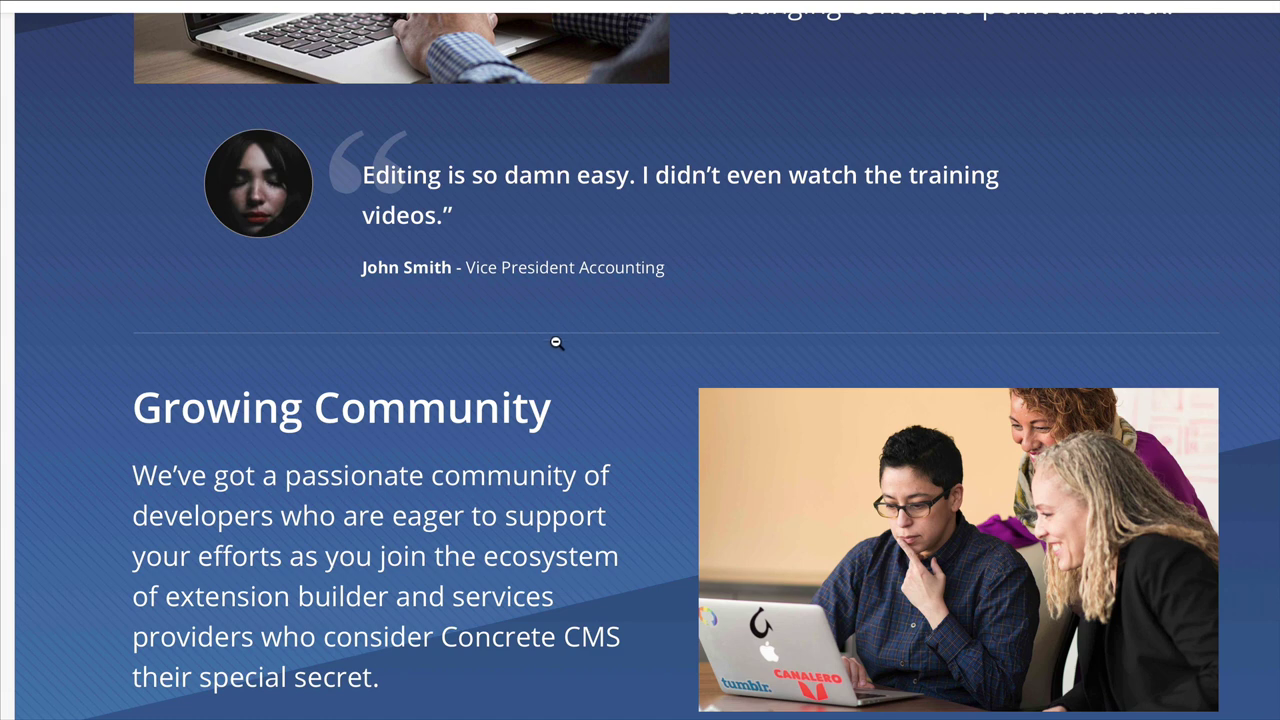
{"action": "scroll", "coordinate": [557, 343], "scroll_direction": "down", "scroll_amount": 1}
{"action": "scroll", "coordinate": [502, 398], "scroll_direction": "down", "scroll_amount": 1}
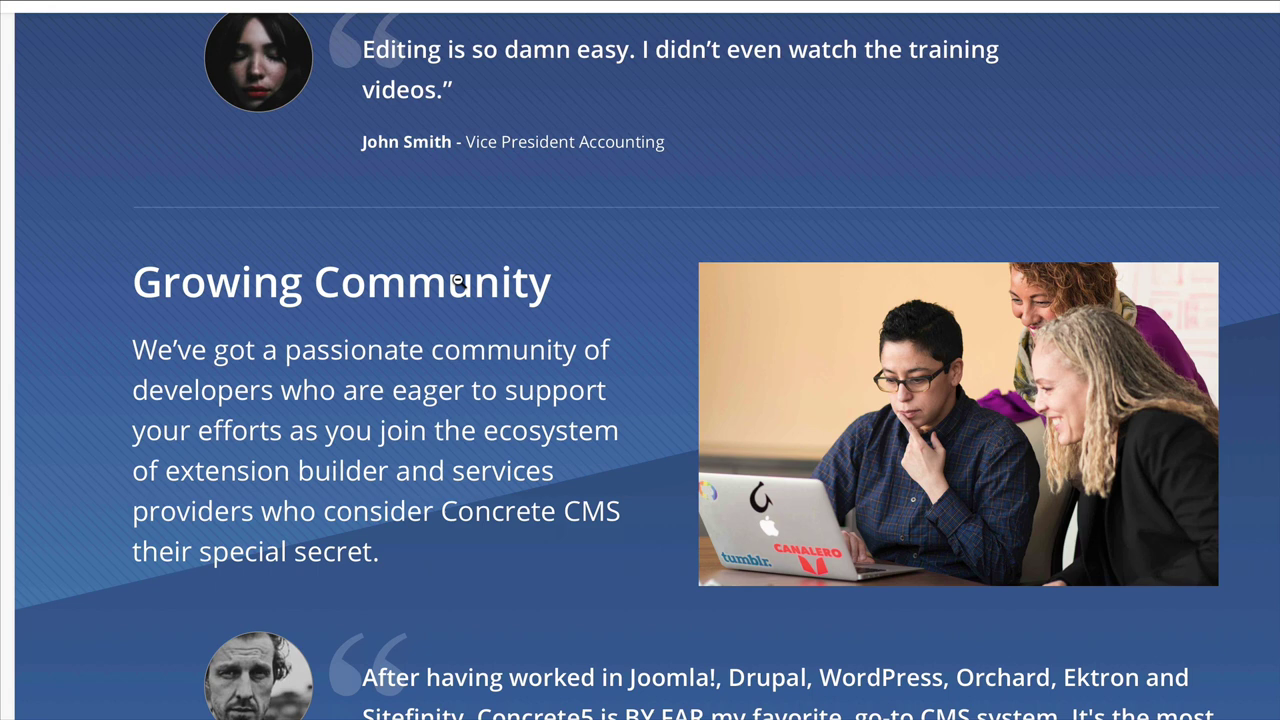
{"action": "scroll", "coordinate": [458, 281], "scroll_direction": "up", "scroll_amount": 1}
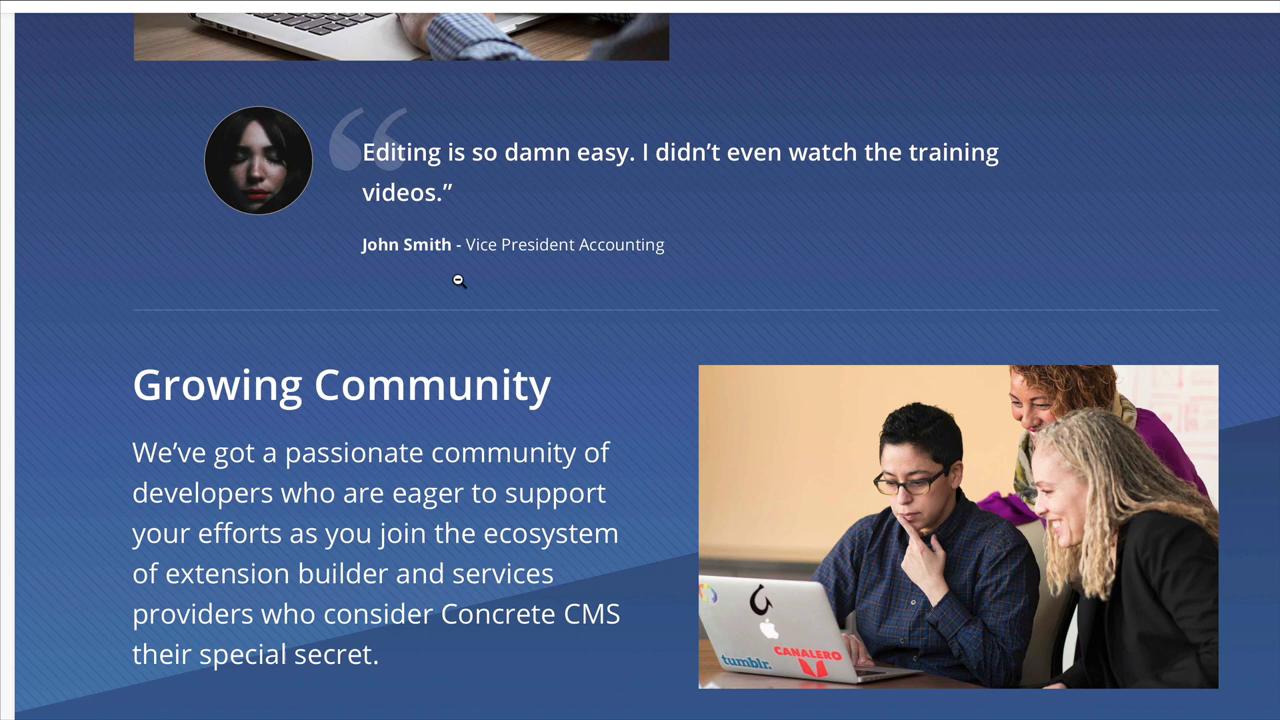
{"action": "scroll", "coordinate": [458, 281], "scroll_direction": "down", "scroll_amount": 3}
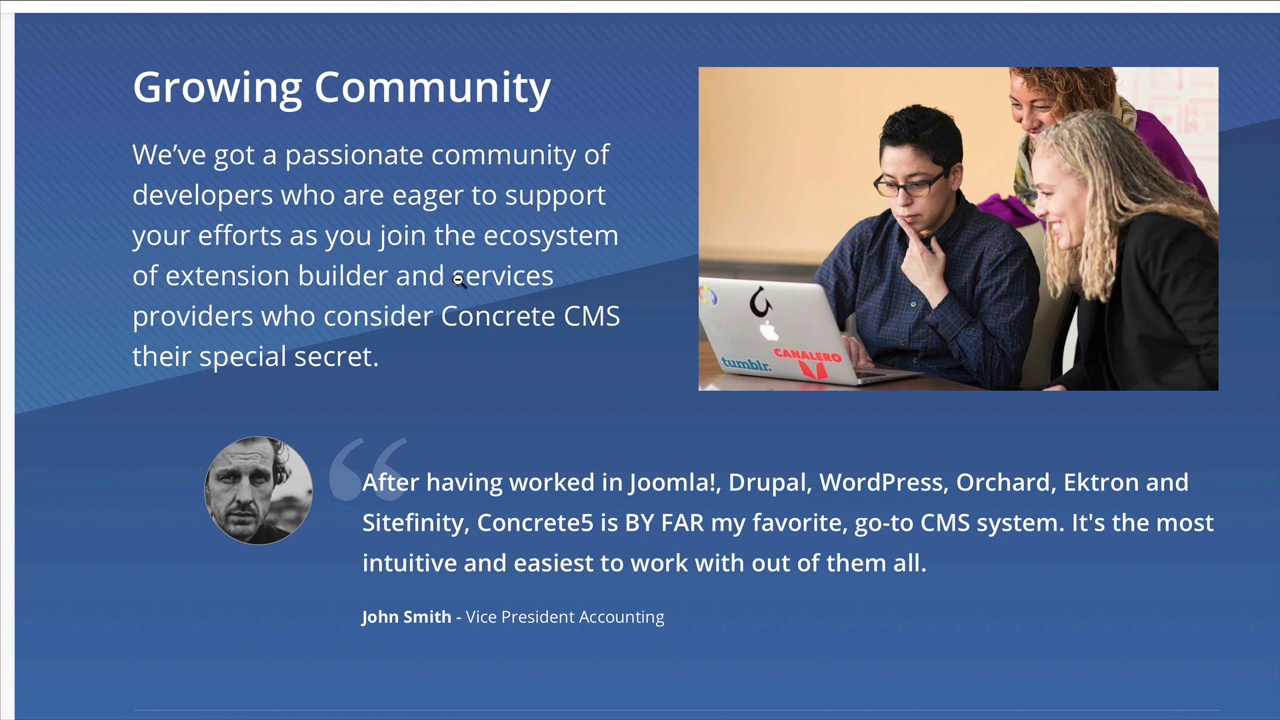
{"action": "scroll", "coordinate": [459, 281], "scroll_direction": "up", "scroll_amount": 8}
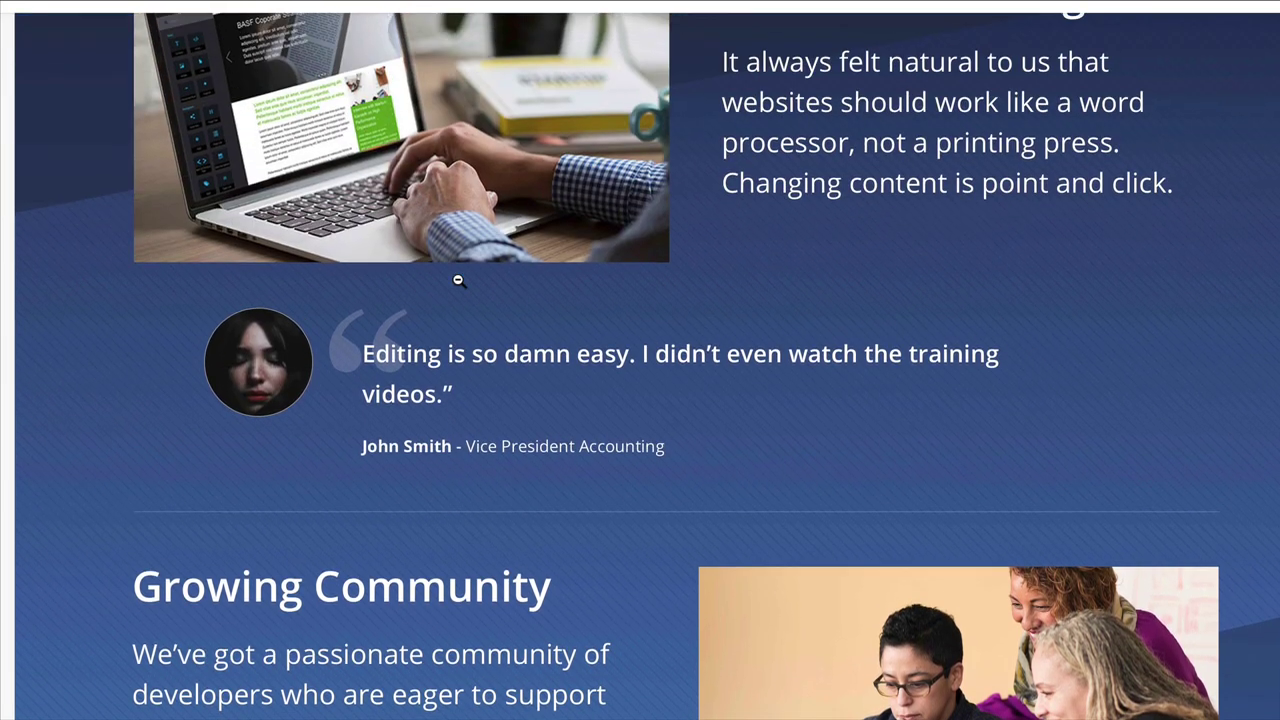
{"action": "scroll", "coordinate": [459, 281], "scroll_direction": "up", "scroll_amount": 2}
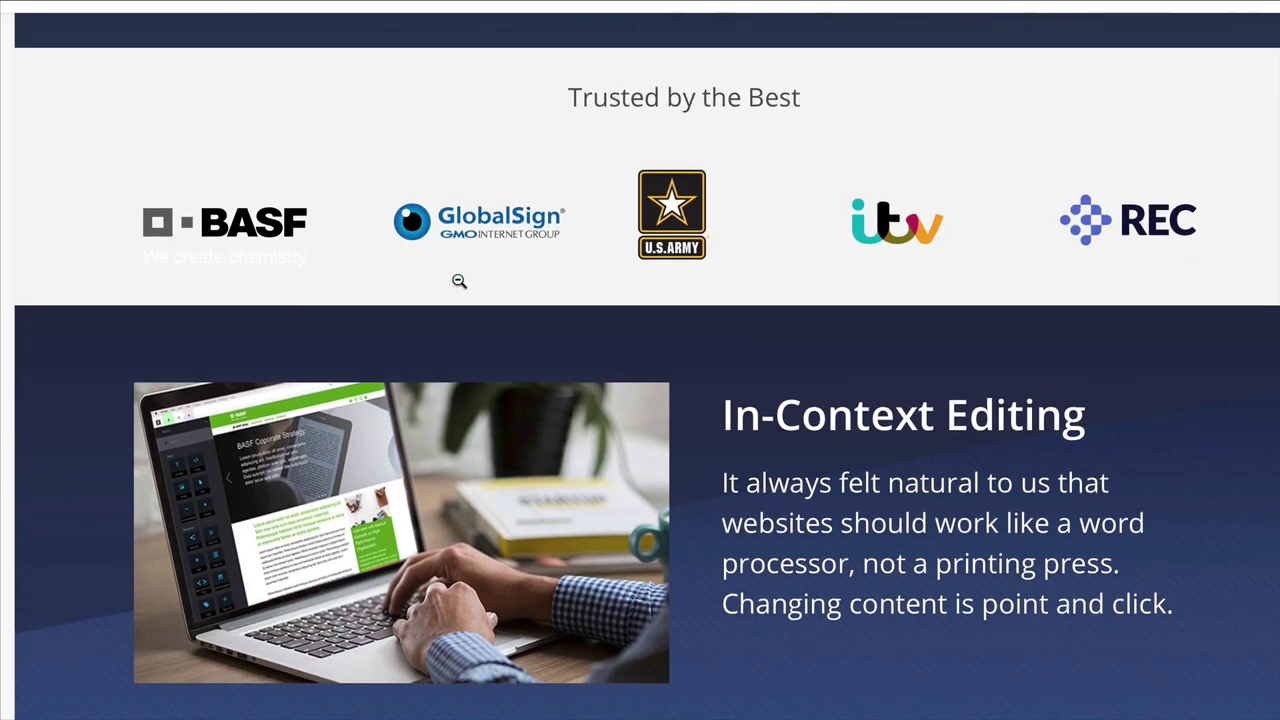
{"action": "scroll", "coordinate": [458, 280], "scroll_direction": "down", "scroll_amount": 2}
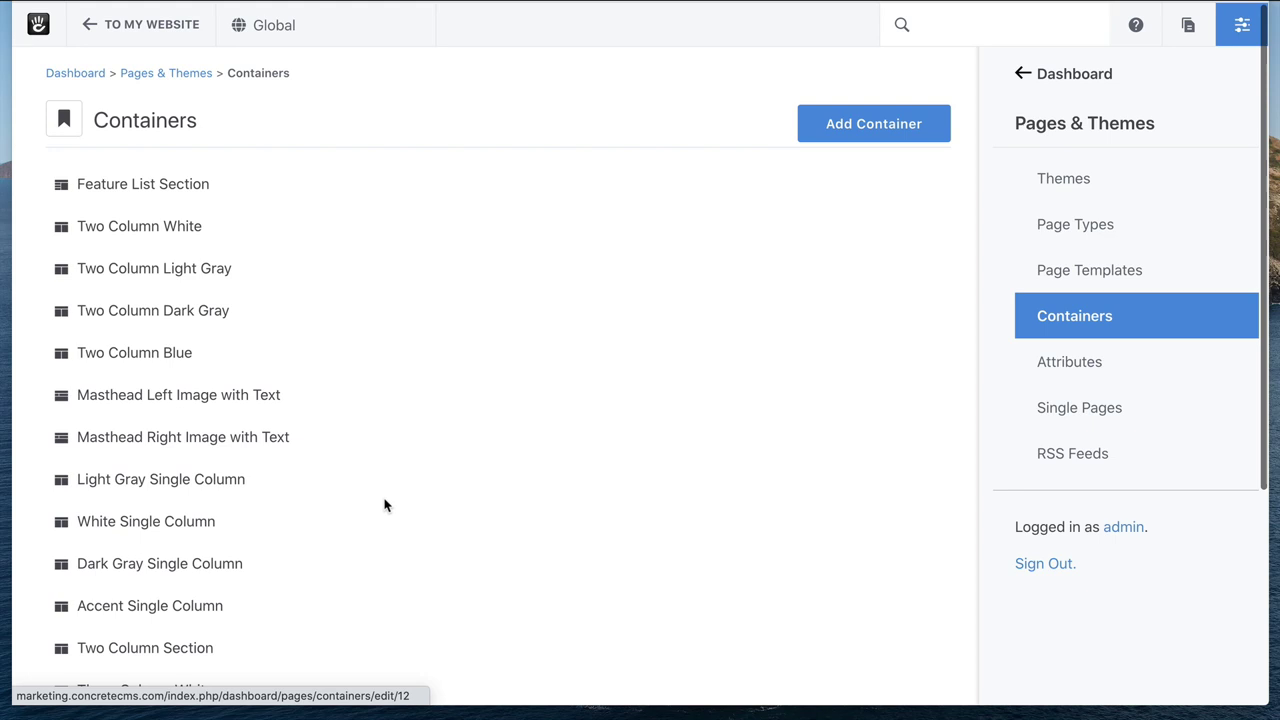
Open the Masthead Left Image with Text container definition and inspect its name, handle and icon settings
{"action": "left_click", "coordinate": [402, 393]}
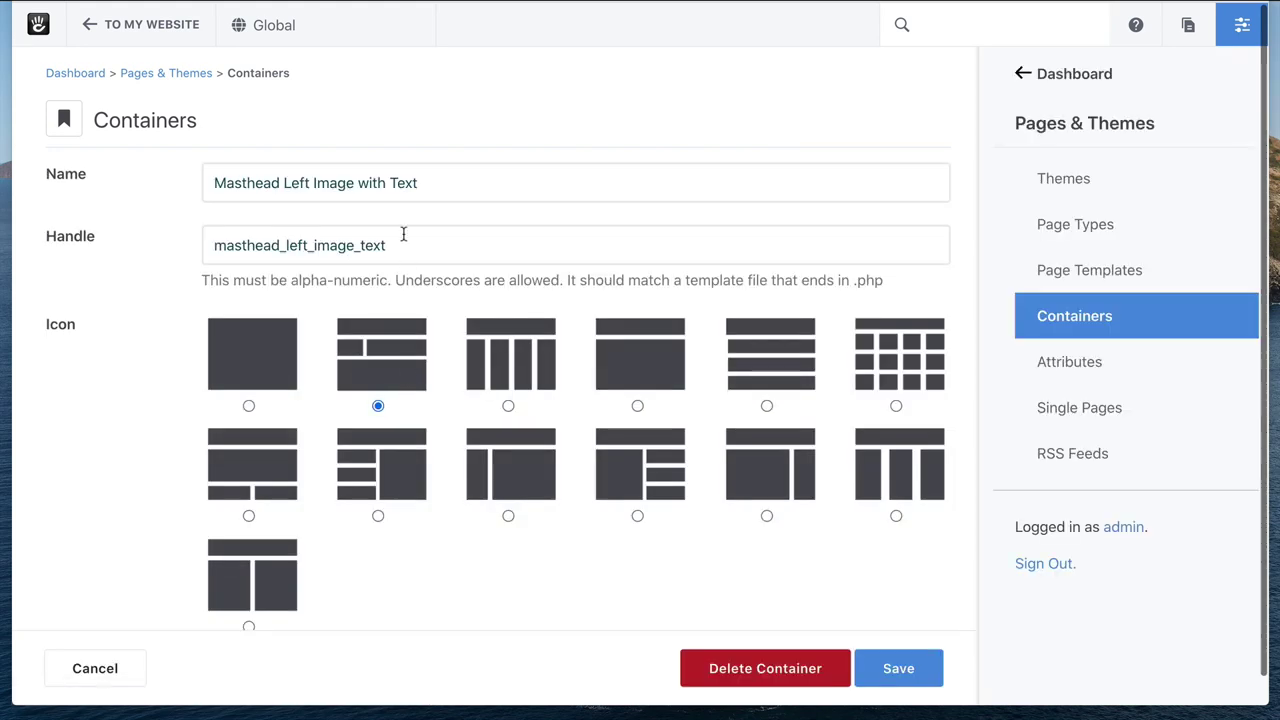
{"action": "scroll", "coordinate": [403, 234], "scroll_direction": "down", "scroll_amount": 1}
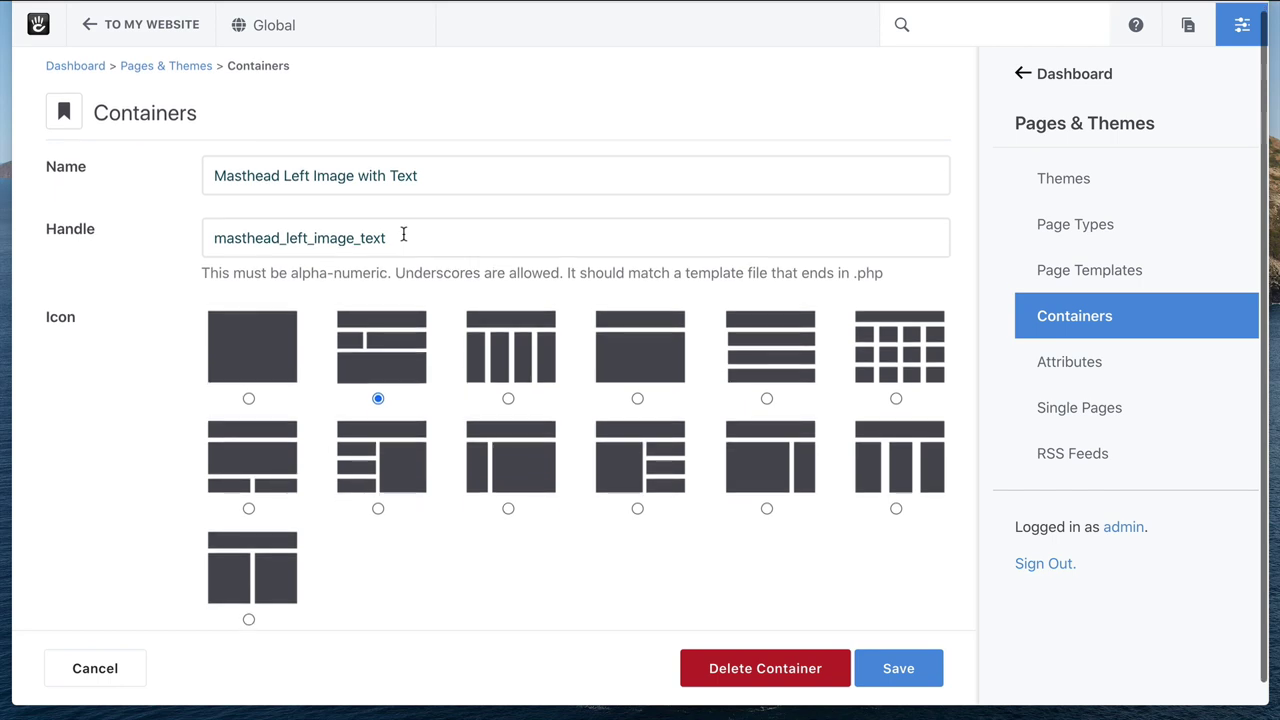
{"action": "double_click", "coordinate": [330, 229]}
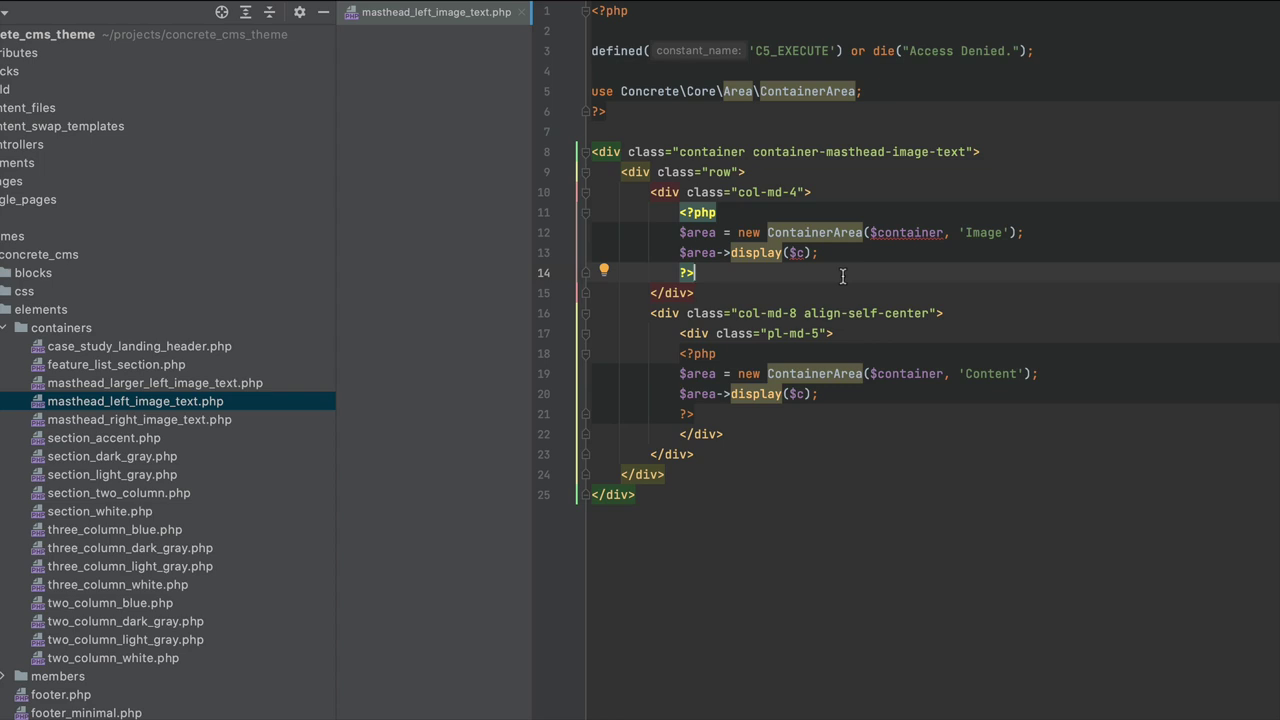
Examine the custom container-masthead-image-text class and the Image area code in masthead_left_image_text.php
{"action": "double_click", "coordinate": [822, 158]}
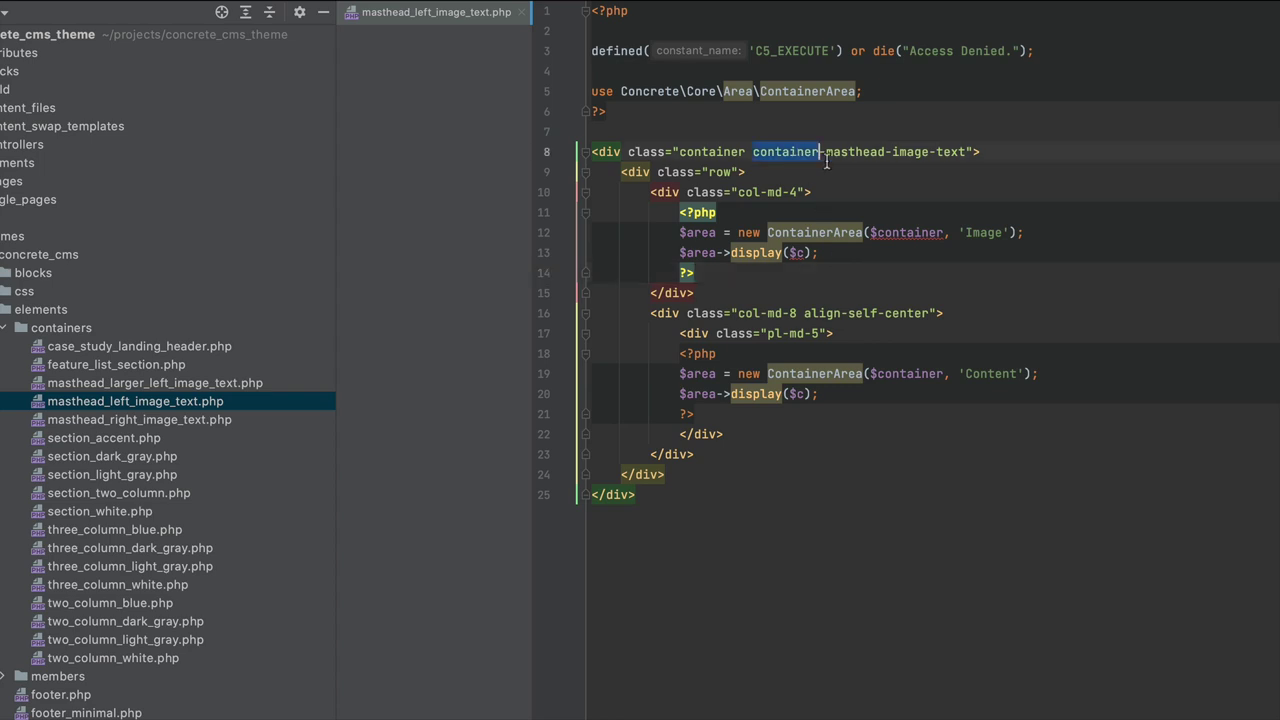
{"action": "left_click_drag", "start_coordinate": [826, 161], "coordinate": [938, 161]}
{"action": "left_click", "coordinate": [943, 157]}
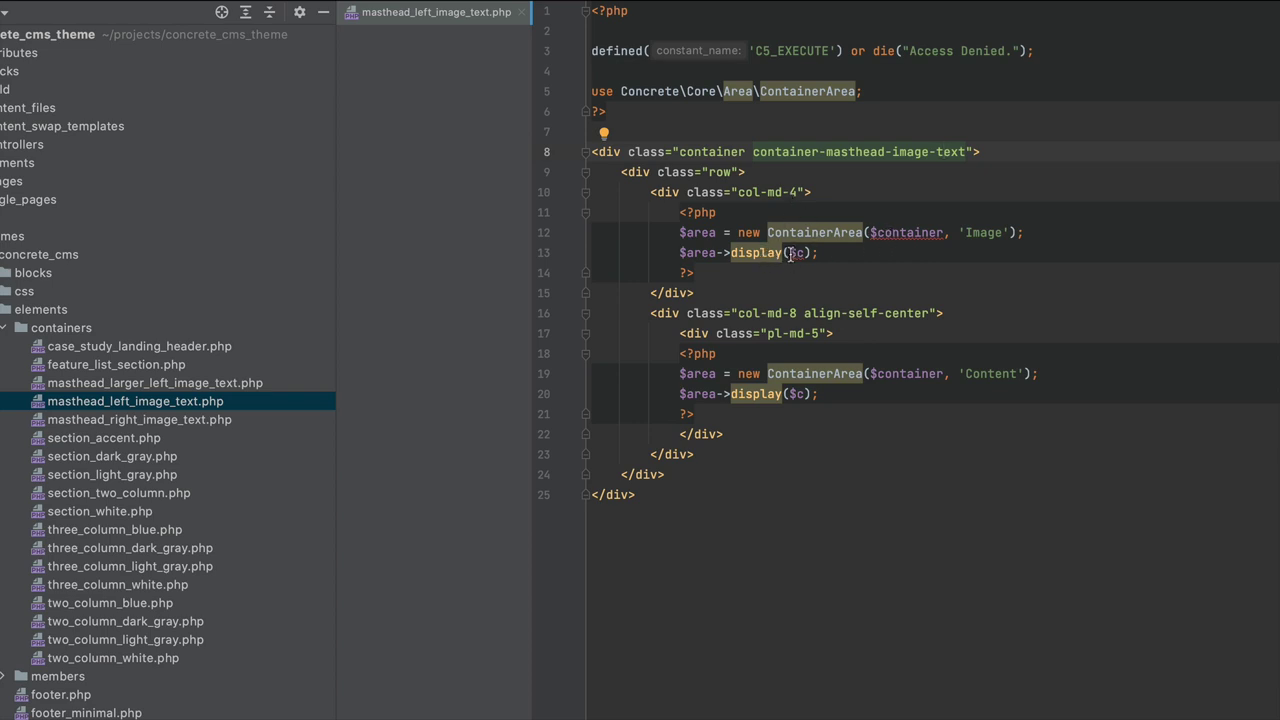
{"action": "mouse_move", "coordinate": [797, 224]}
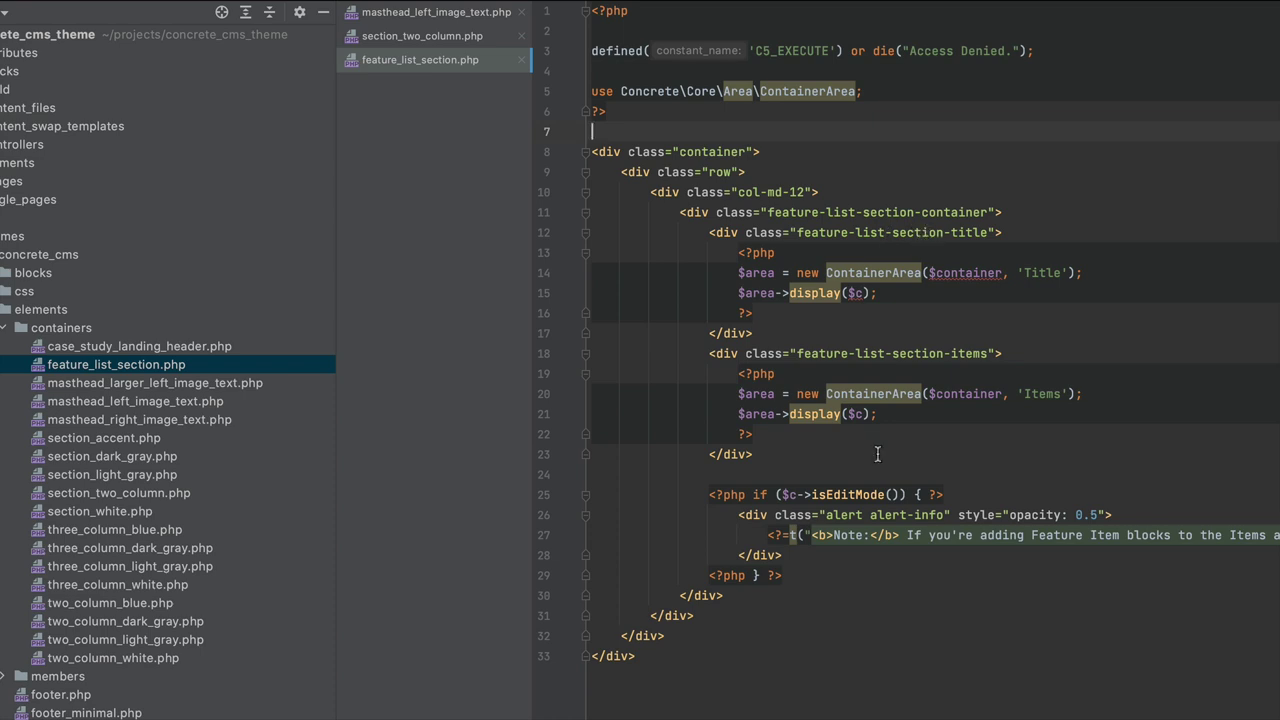
Read the isEditMode condition and the full editor note about Feature Item blocks in feature_list_section.php
{"action": "mouse_move", "coordinate": [903, 503]}
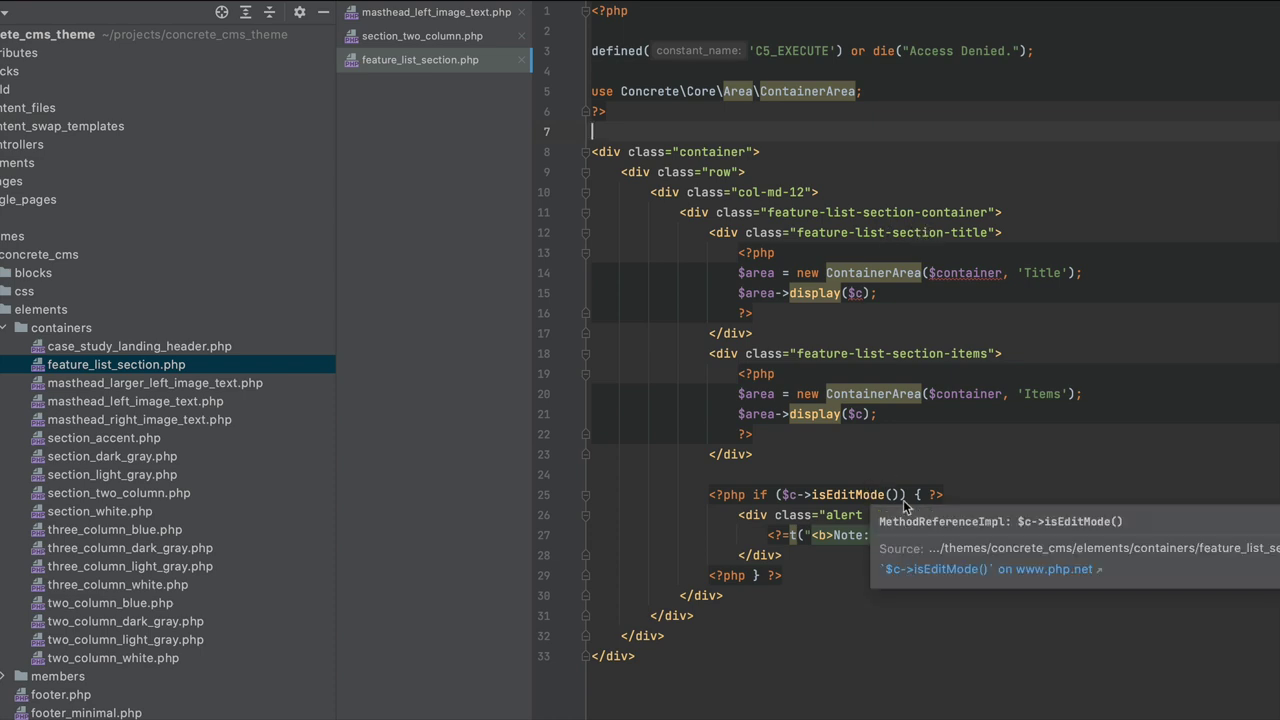
{"action": "scroll", "coordinate": [836, 552], "scroll_direction": "right", "scroll_amount": 10}
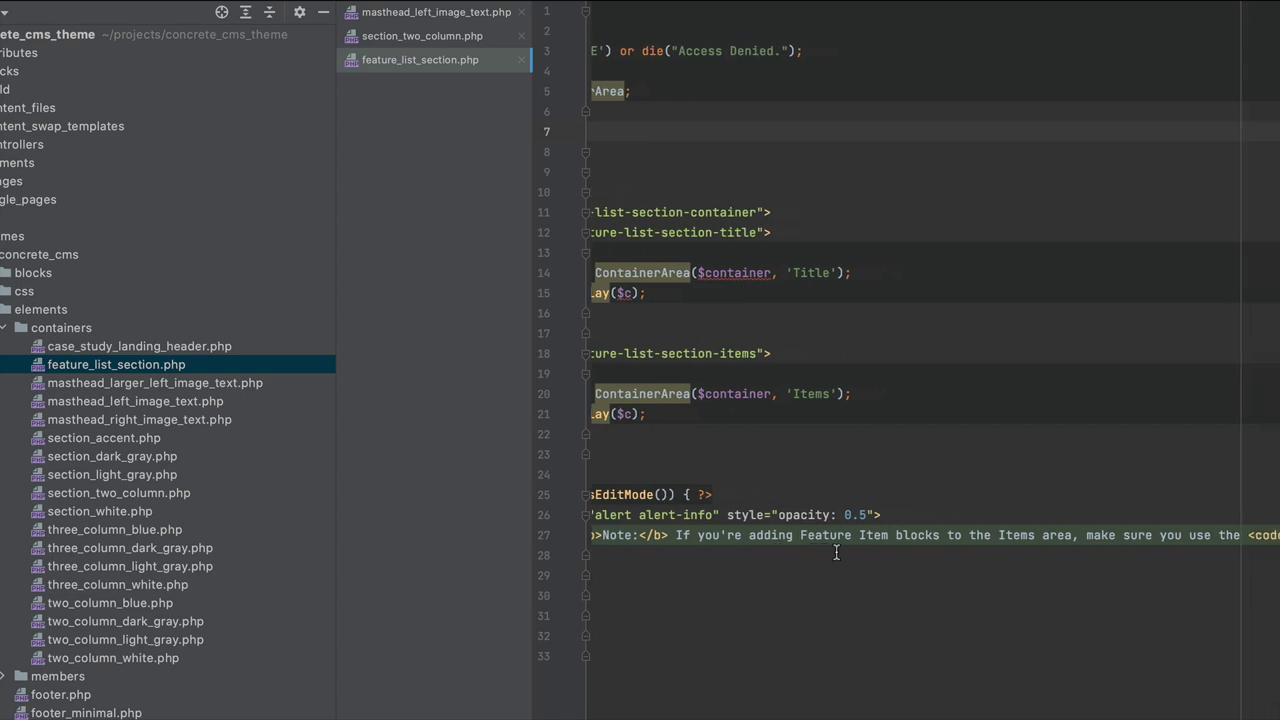
{"action": "scroll", "coordinate": [836, 552], "scroll_direction": "right", "scroll_amount": 5}
{"action": "scroll", "coordinate": [836, 552], "scroll_direction": "left", "scroll_amount": 15}
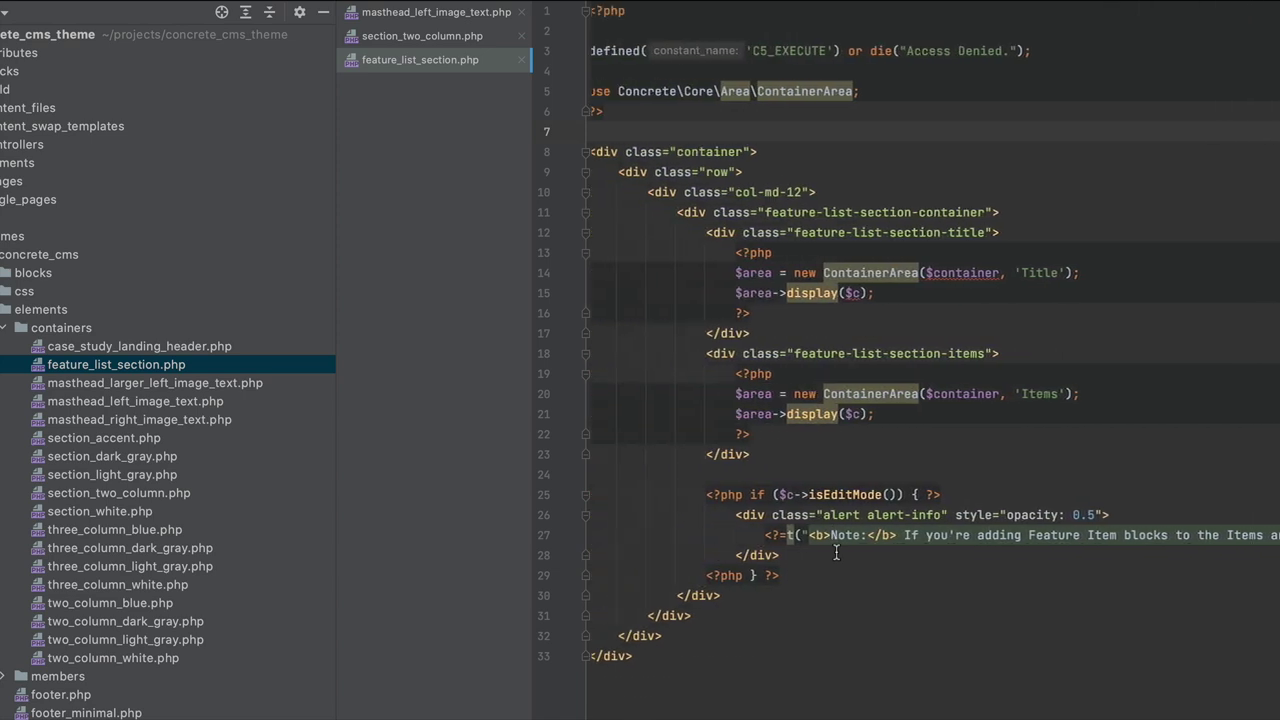
{"action": "mouse_move", "coordinate": [776, 512]}
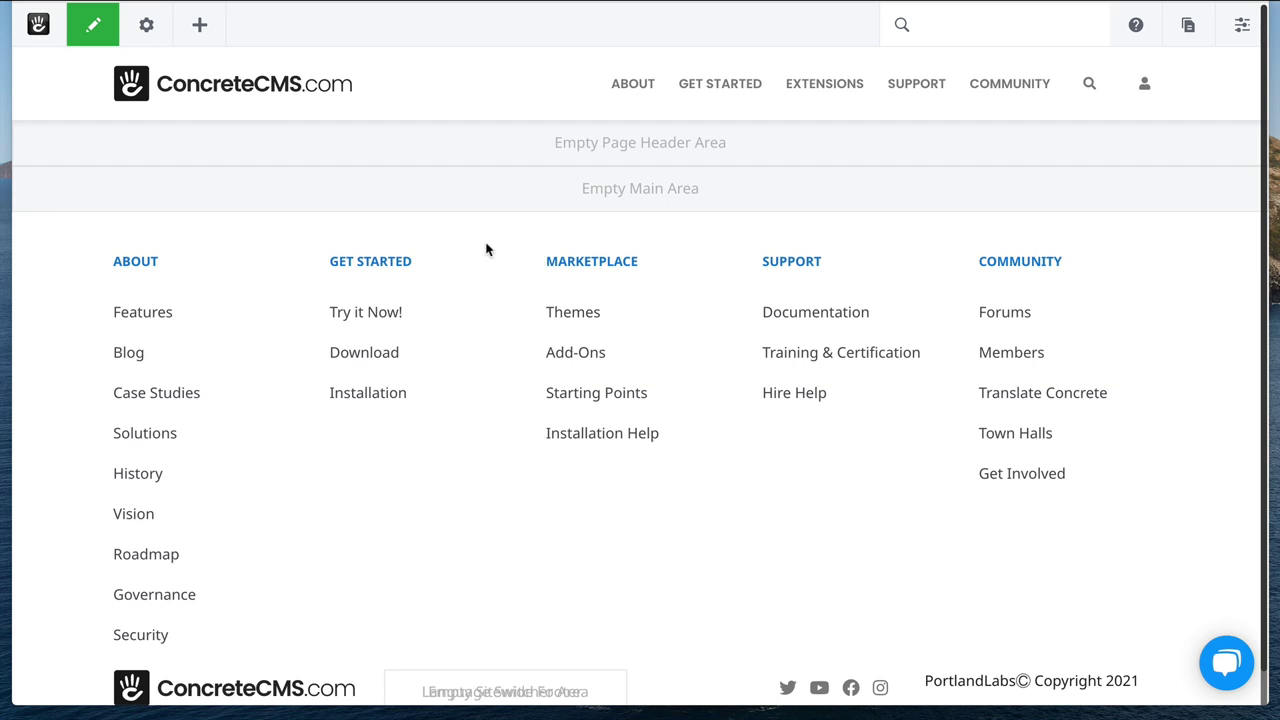
Add the Masthead Left Image with Text container to the Page Header area and fill it with an image, page heading and lead text
{"action": "left_click", "coordinate": [200, 30]}
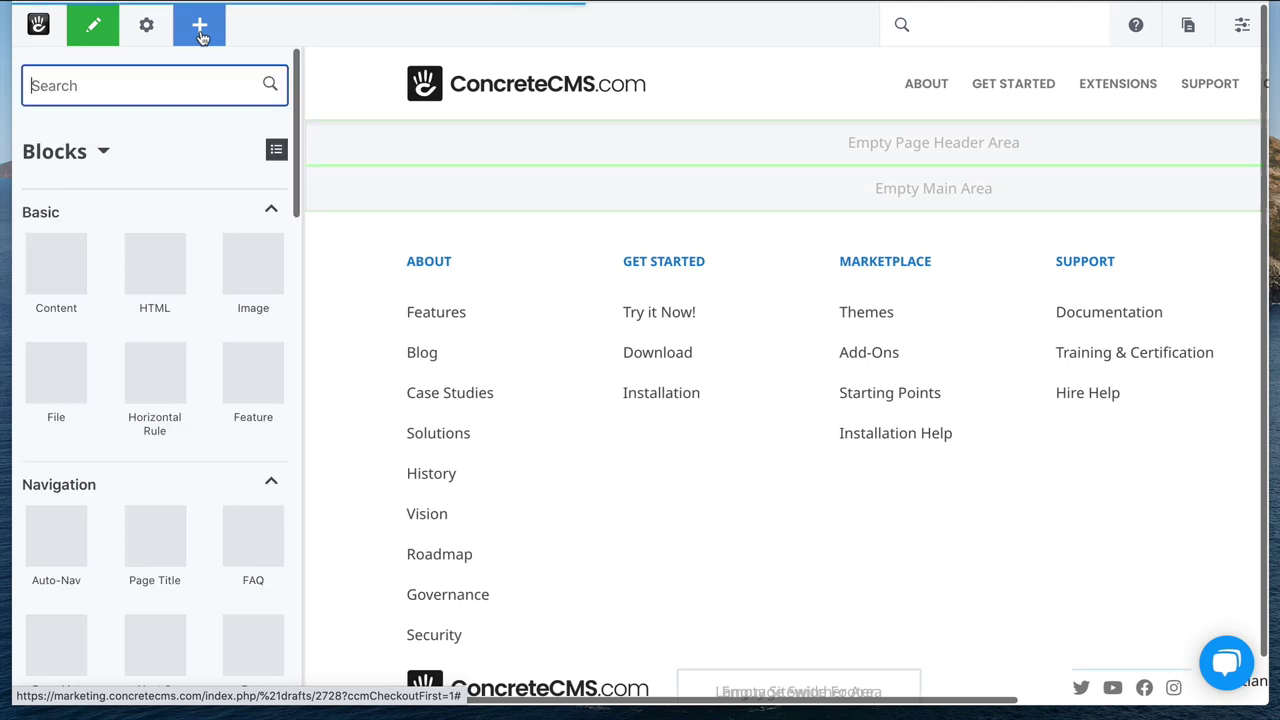
{"action": "left_click", "coordinate": [81, 160]}
{"action": "left_click", "coordinate": [82, 290]}
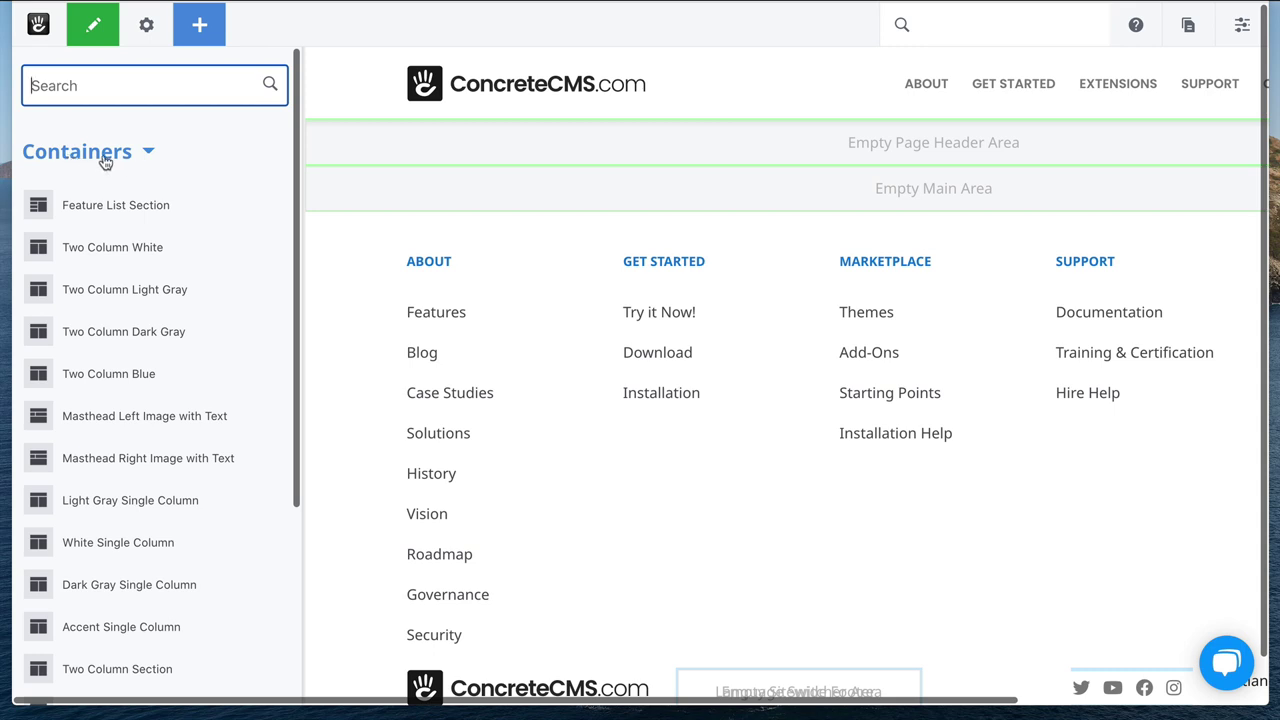
{"action": "scroll", "coordinate": [138, 287], "scroll_direction": "down", "scroll_amount": 3}
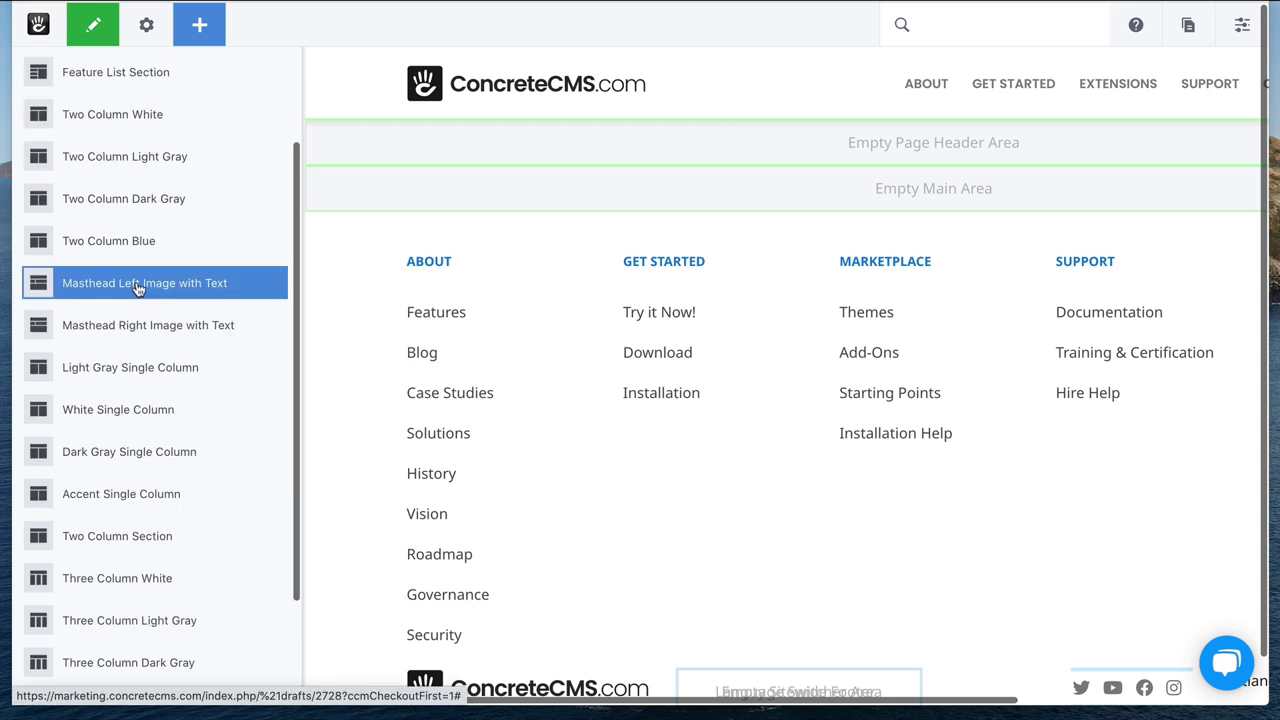
{"action": "left_click_drag", "start_coordinate": [138, 287], "coordinate": [540, 148]}
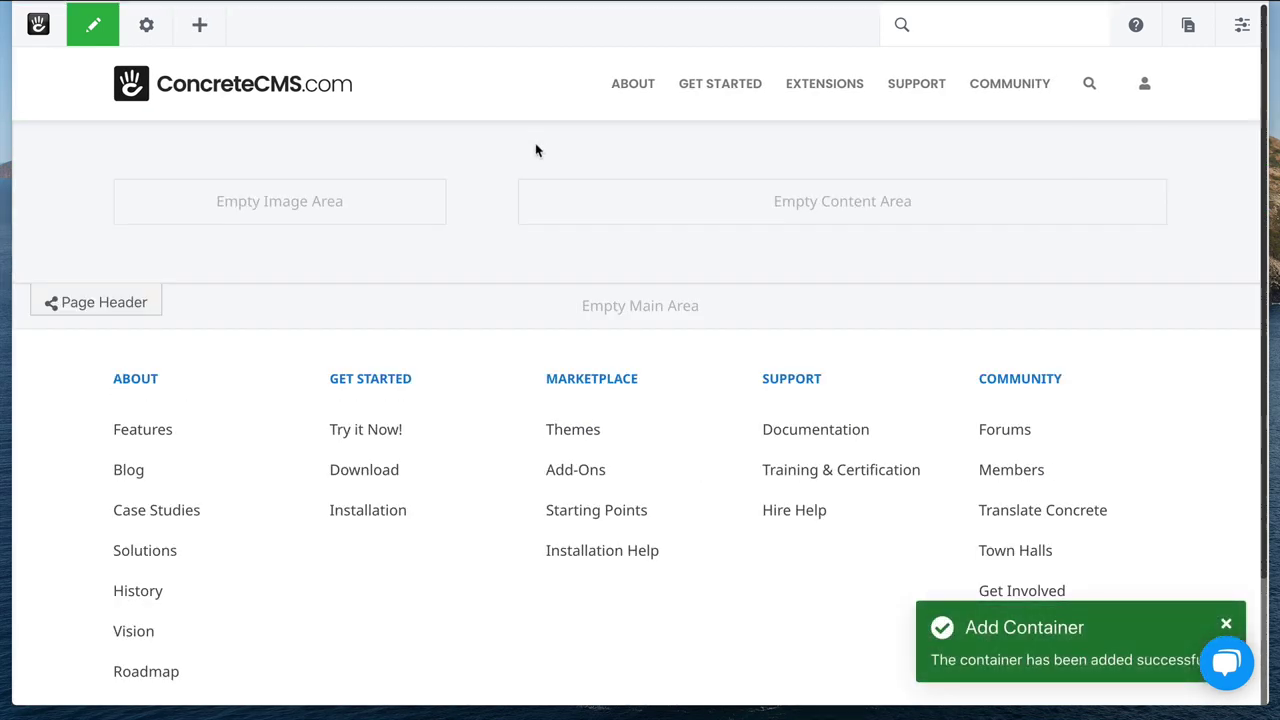
{"action": "left_click", "coordinate": [349, 217]}
{"action": "left_click", "coordinate": [346, 241]}
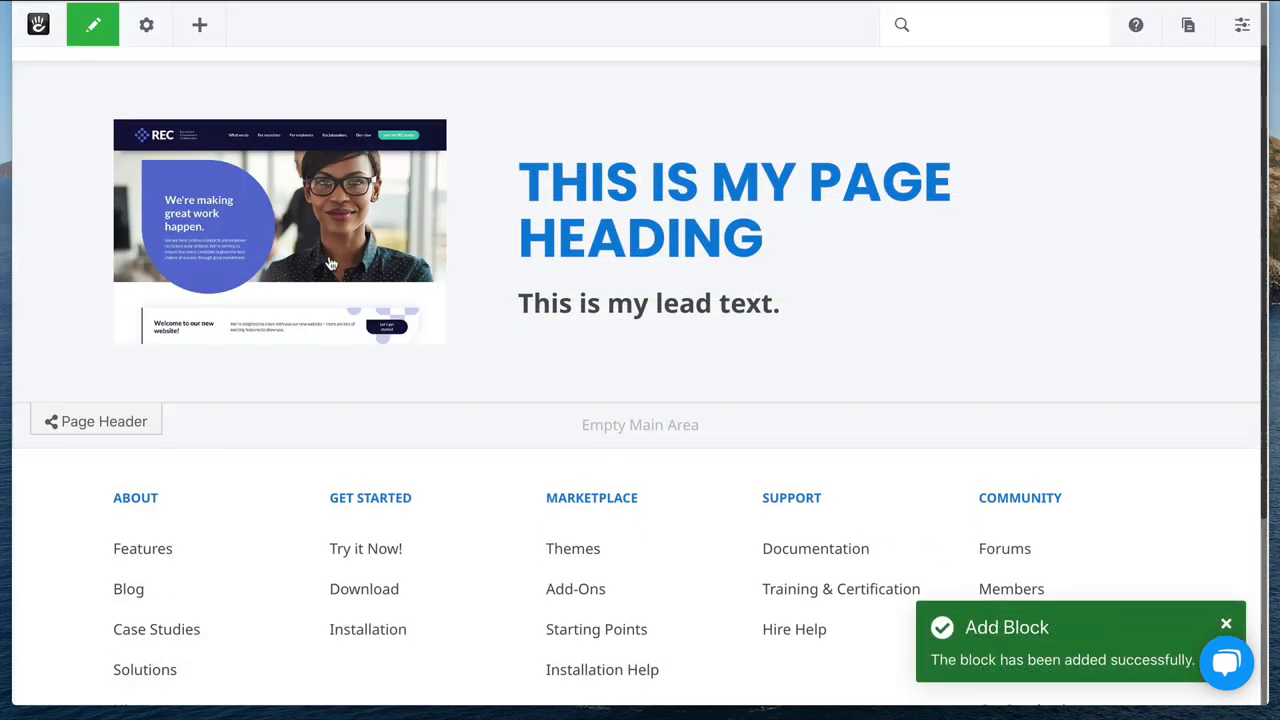
Add the Feature List Section container to the Main area and fill it with "Main Title" and a feature item with a Test button
{"action": "left_click", "coordinate": [190, 28]}
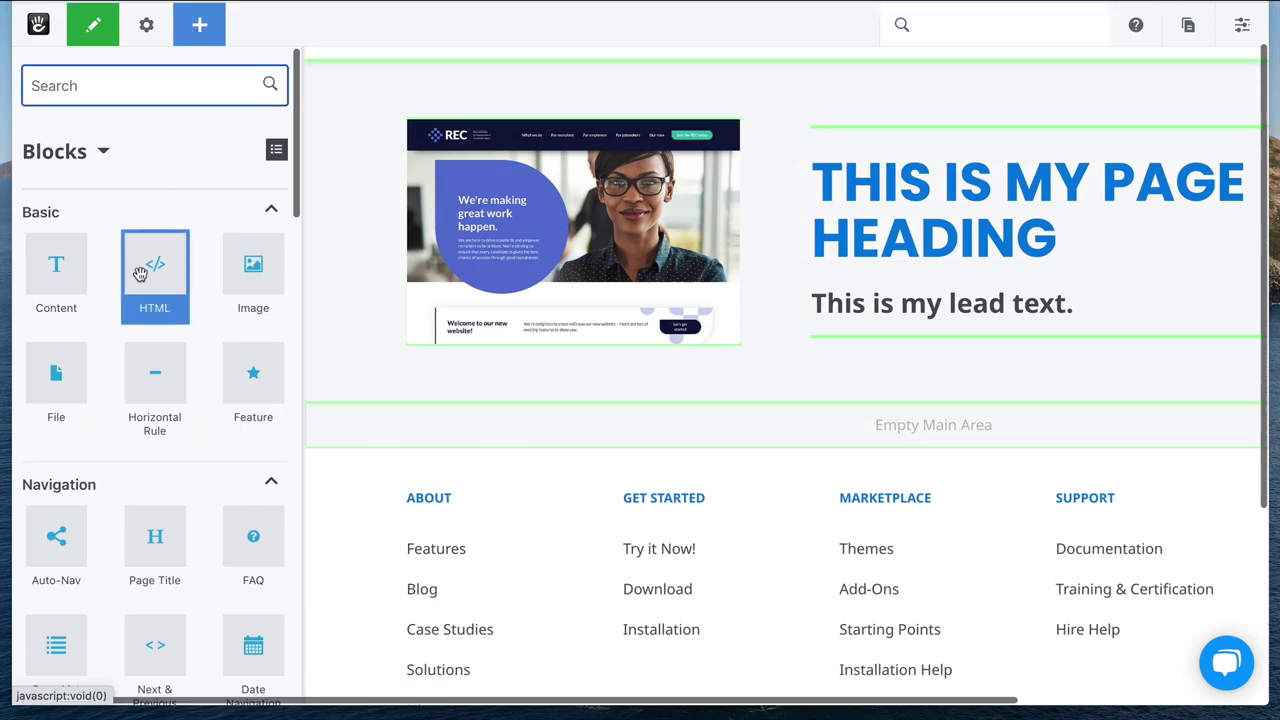
{"action": "left_click", "coordinate": [100, 156]}
{"action": "left_click", "coordinate": [98, 289]}
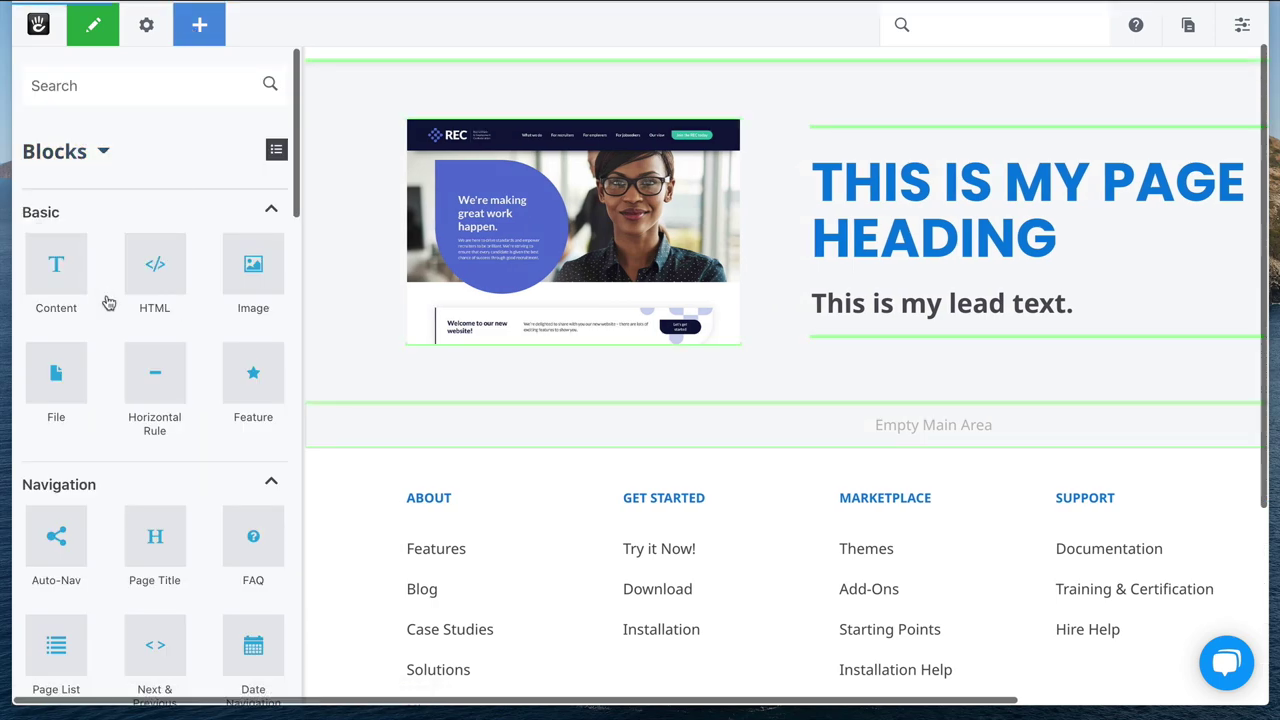
{"action": "left_click_drag", "start_coordinate": [147, 205], "coordinate": [357, 423]}
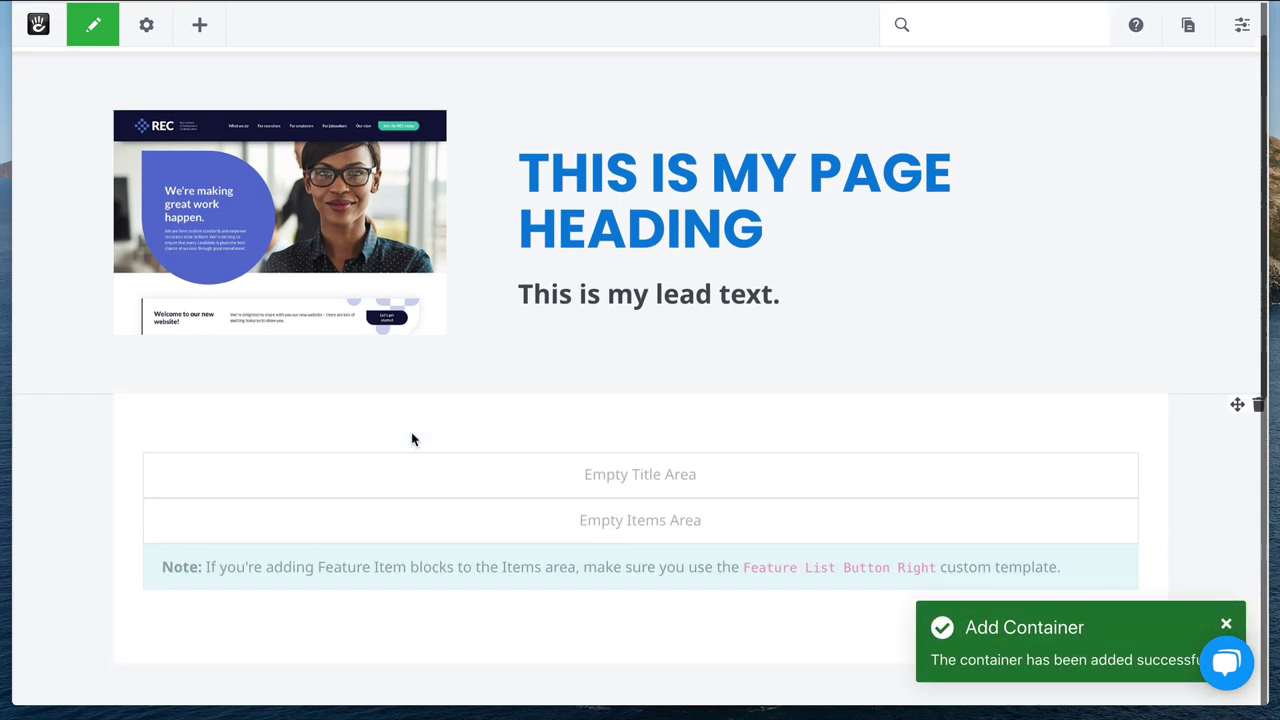
{"action": "left_click", "coordinate": [474, 469]}
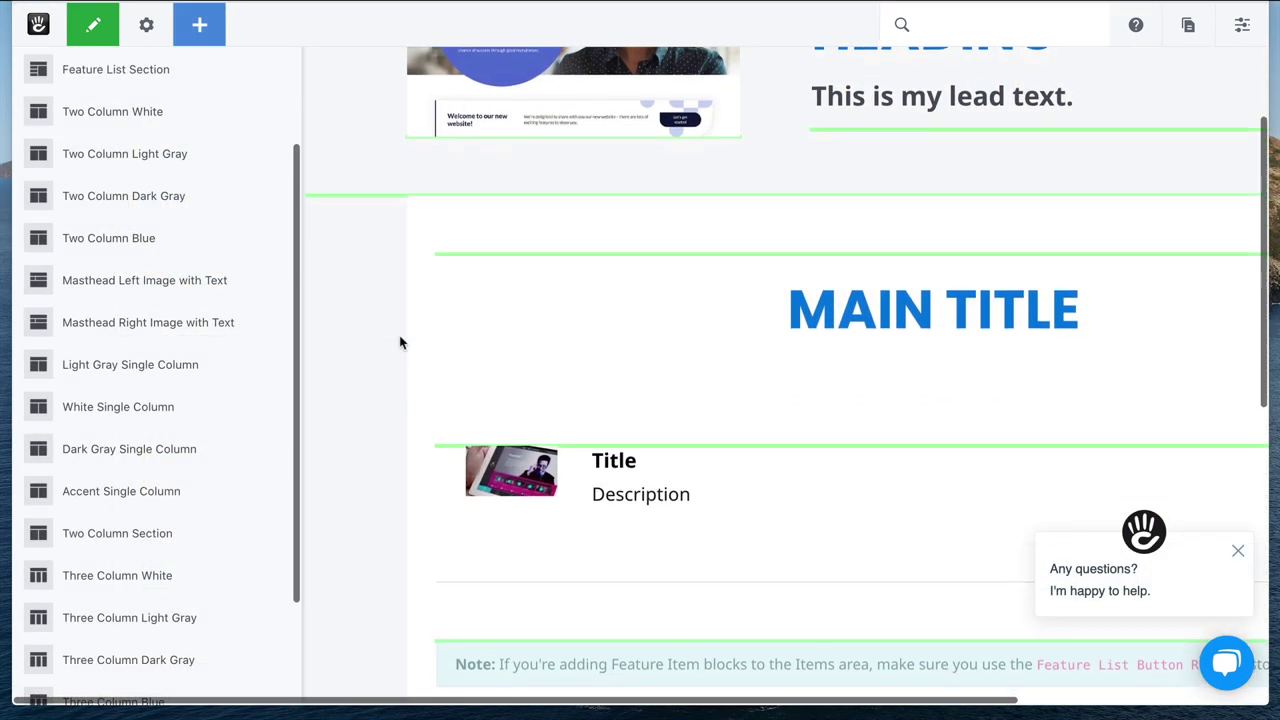
Add the Two Column Dark Gray container below the feature list section in the Main area and review the assembled page
{"action": "scroll", "coordinate": [400, 343], "scroll_direction": "down", "scroll_amount": 3}
{"action": "scroll", "coordinate": [400, 343], "scroll_direction": "down", "scroll_amount": 3}
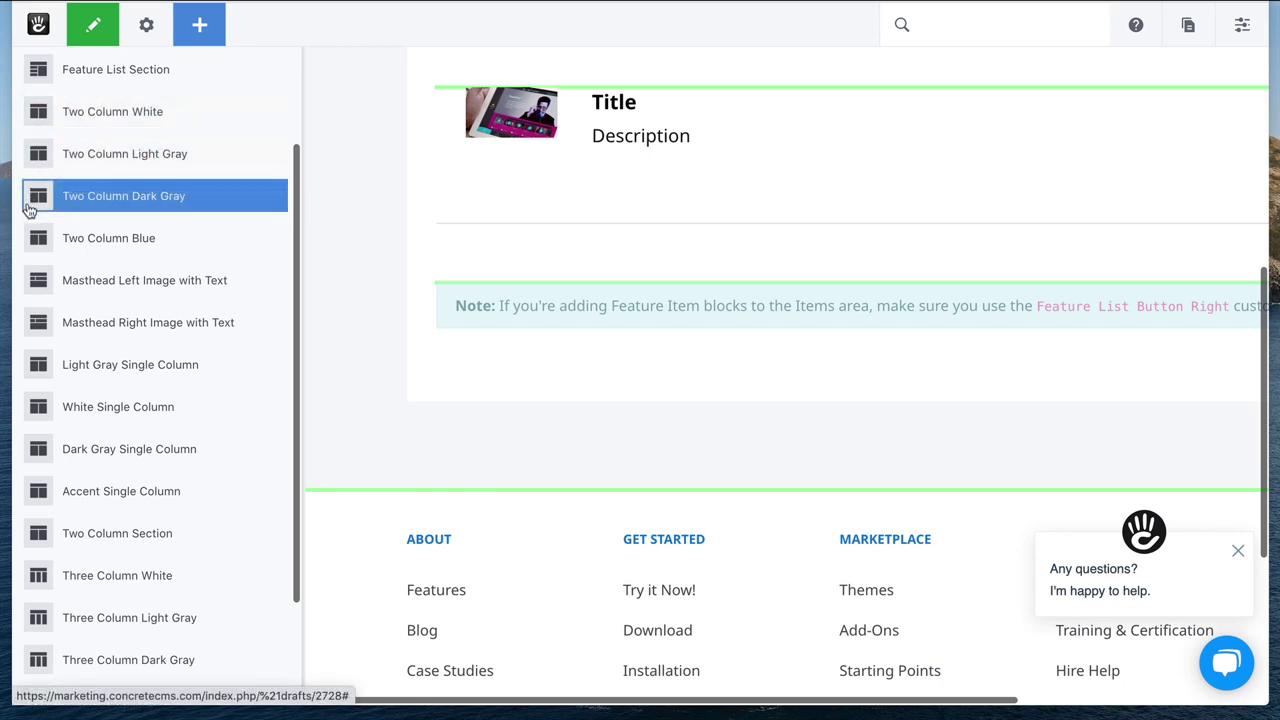
{"action": "left_click_drag", "start_coordinate": [29, 201], "coordinate": [254, 489]}
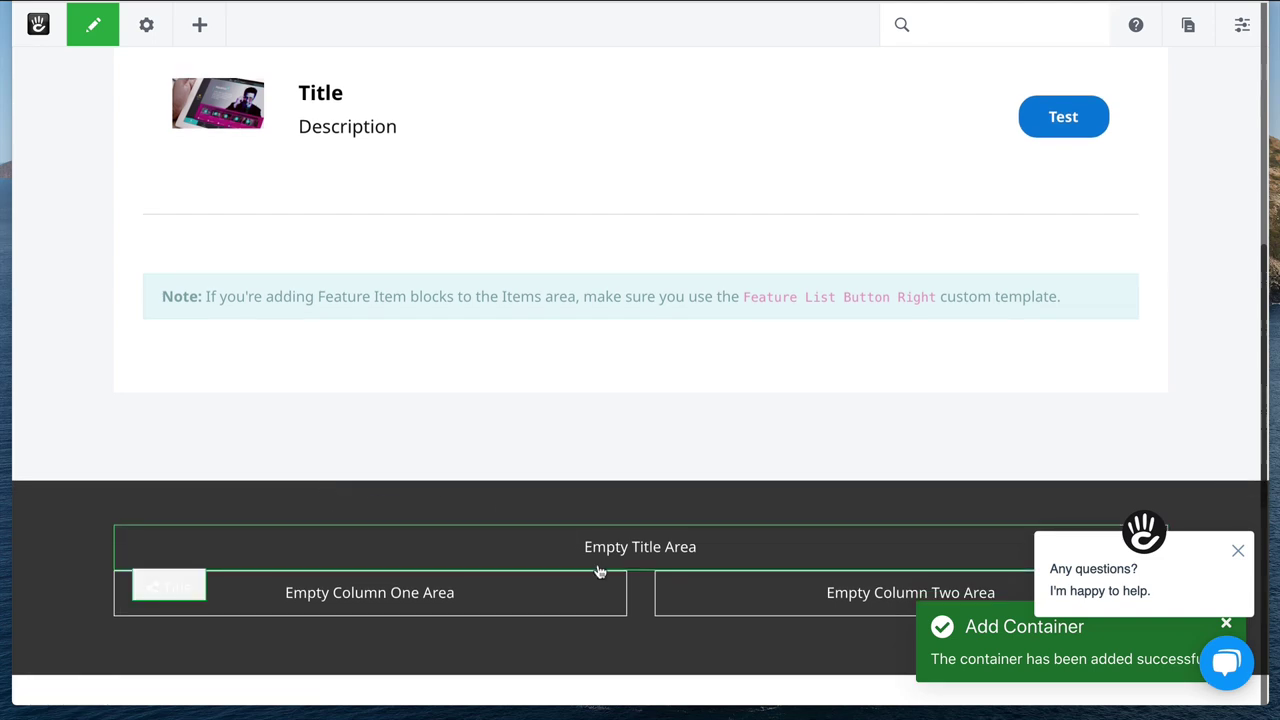
{"action": "scroll", "coordinate": [606, 580], "scroll_direction": "down", "scroll_amount": 1}
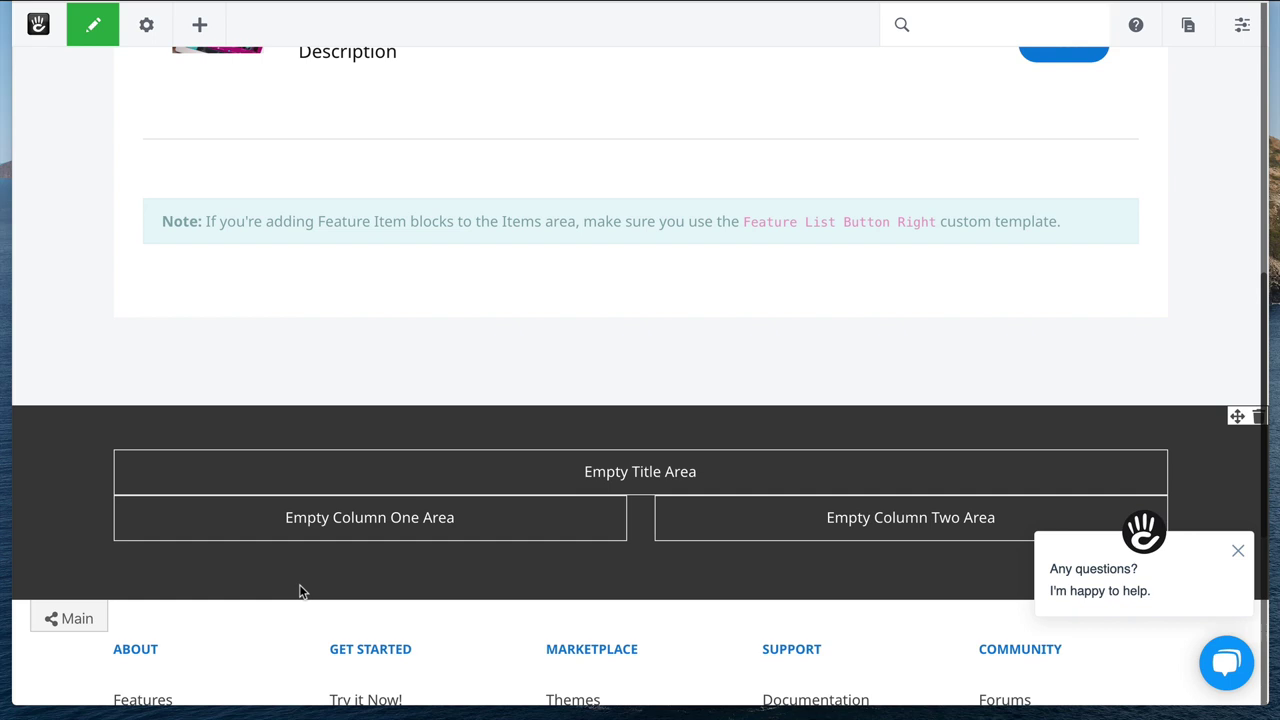
{"action": "scroll", "coordinate": [330, 410], "scroll_direction": "up", "scroll_amount": 1}
{"action": "scroll", "coordinate": [372, 291], "scroll_direction": "up", "scroll_amount": 3}
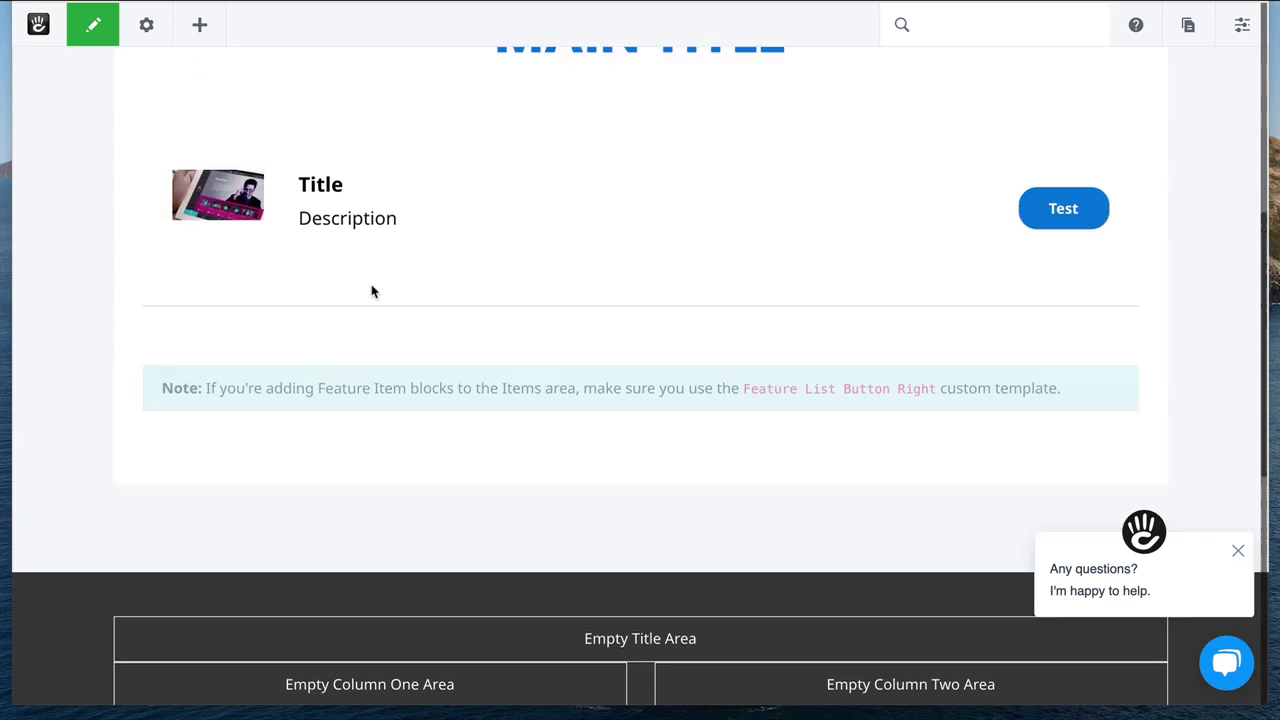
{"action": "scroll", "coordinate": [372, 291], "scroll_direction": "up", "scroll_amount": 5}
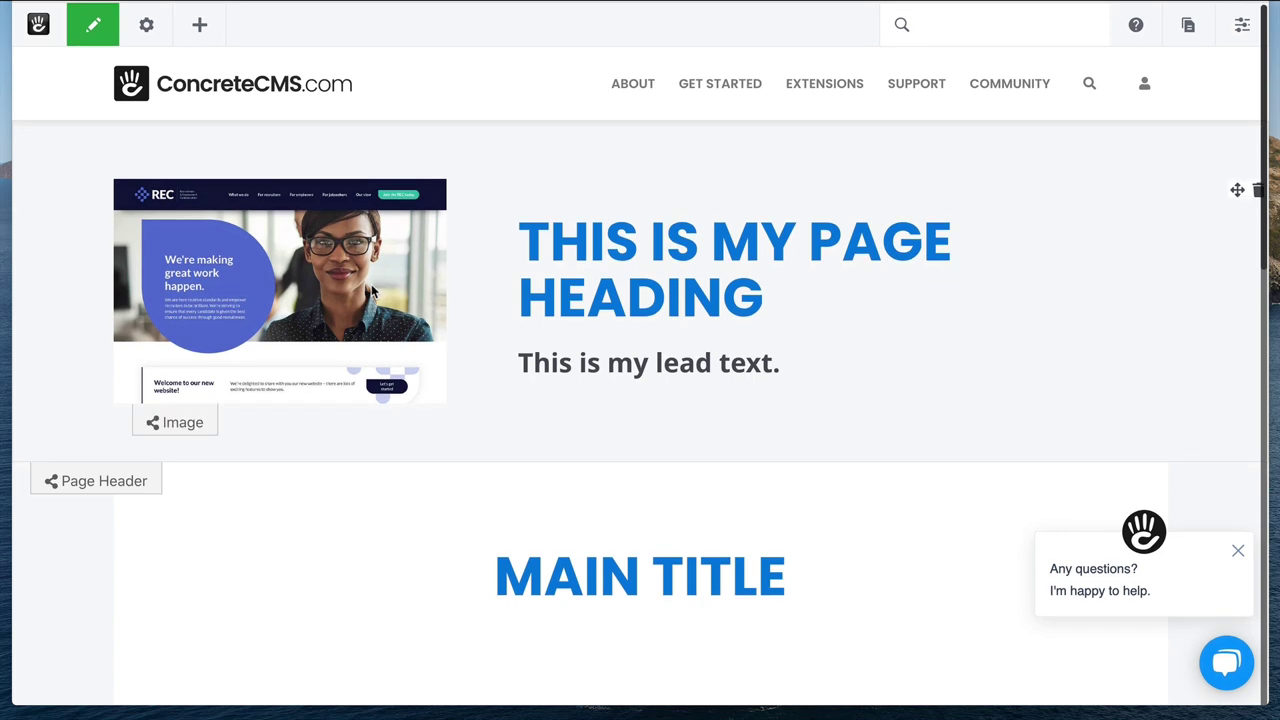